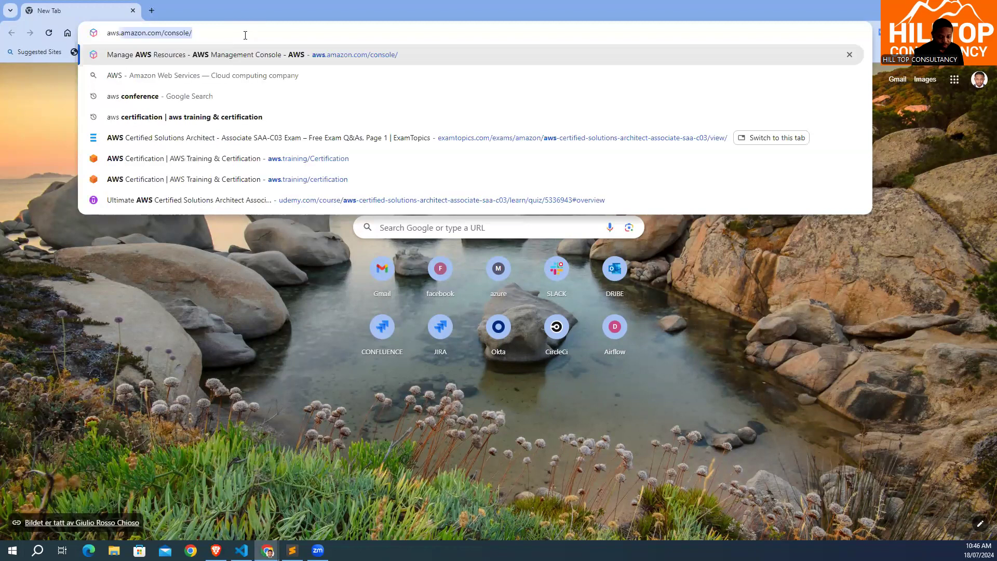
Open aws.amazon.com/console/ and sign in to the AWS account as the root user
key("Right")
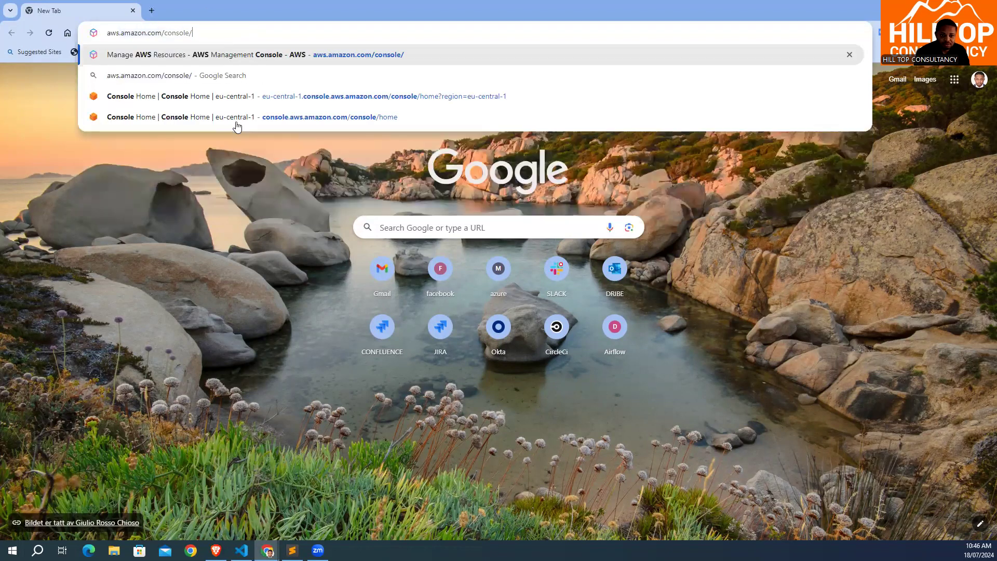
key("Return")
left_click(227, 332)
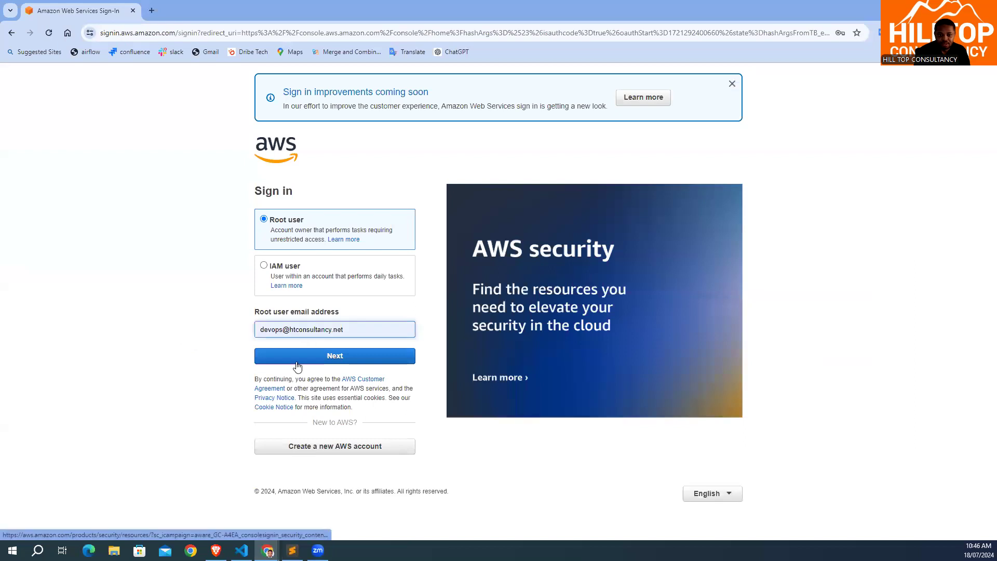
left_click(297, 364)
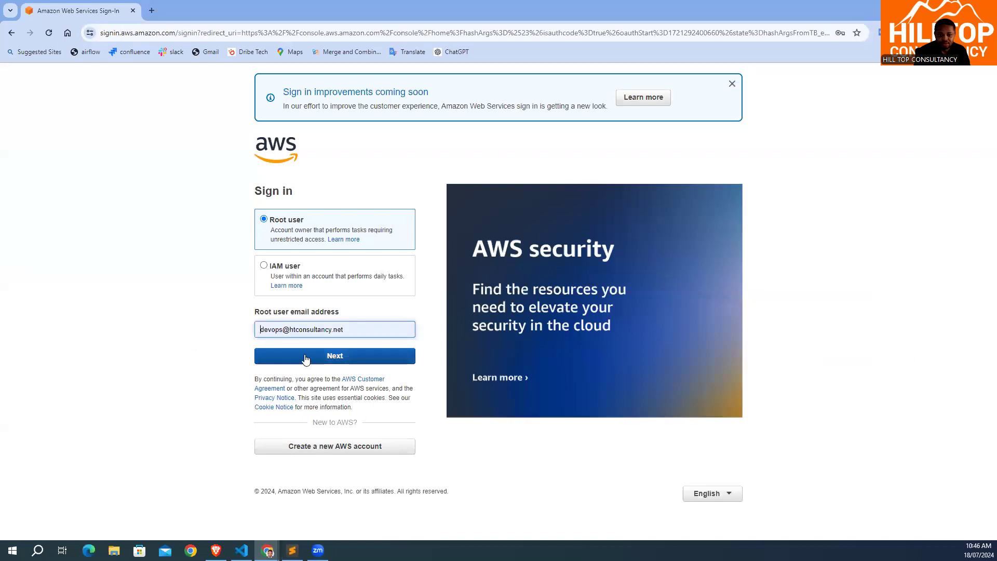
left_click(357, 279)
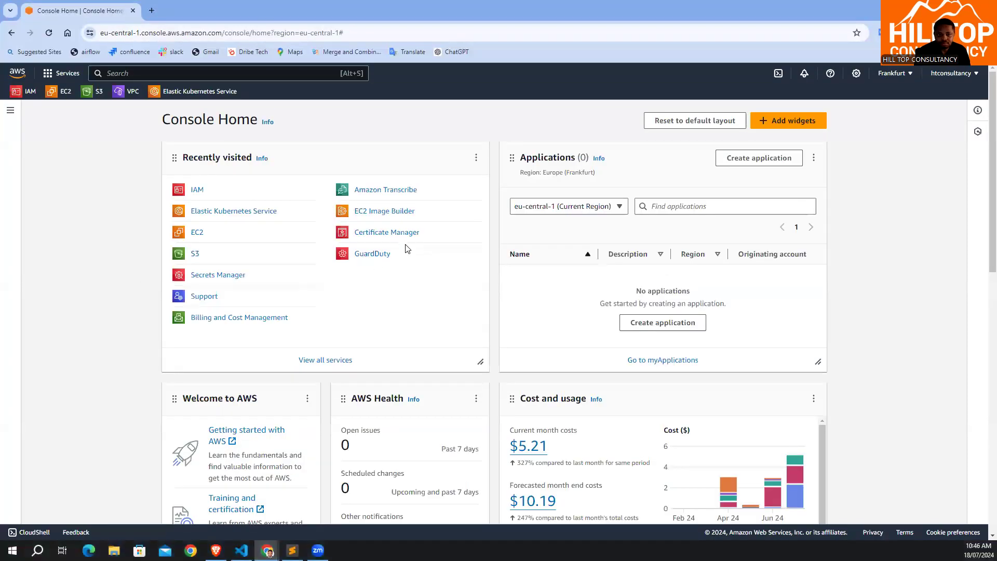
Open the account's security credentials and inspect the existing access key
left_click(960, 75)
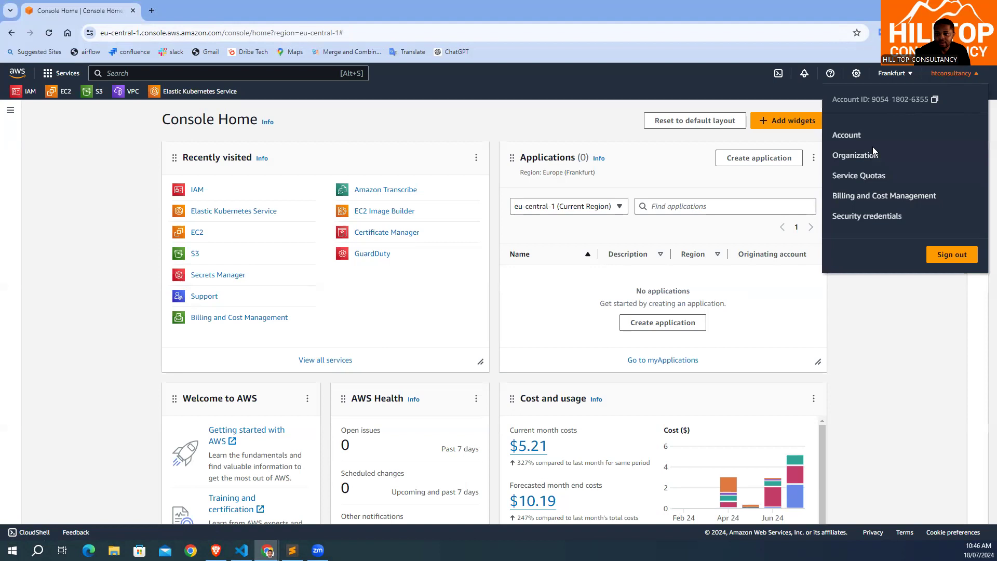
left_click(867, 217)
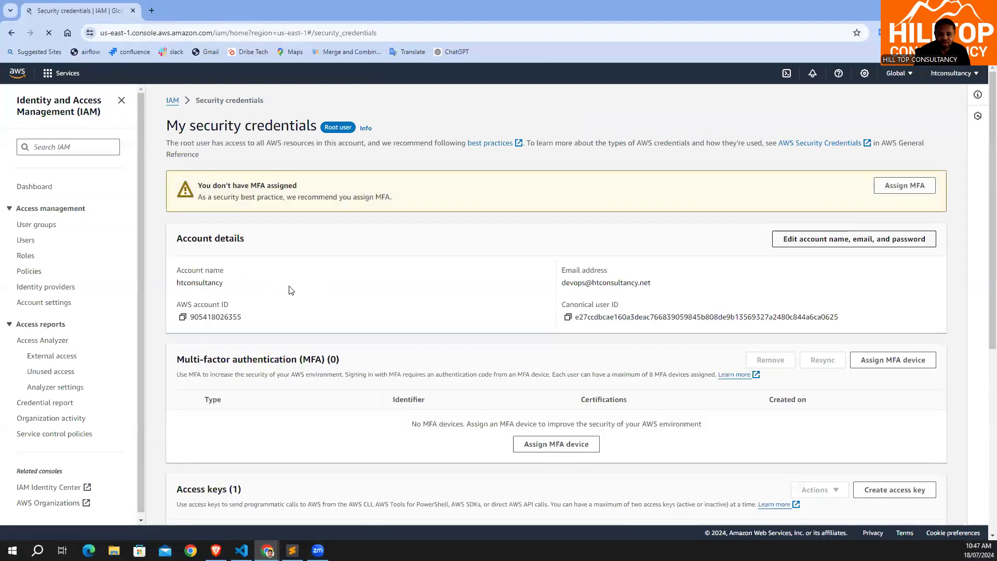
scroll(319, 302, "down", 2)
scroll(320, 302, "down", 5)
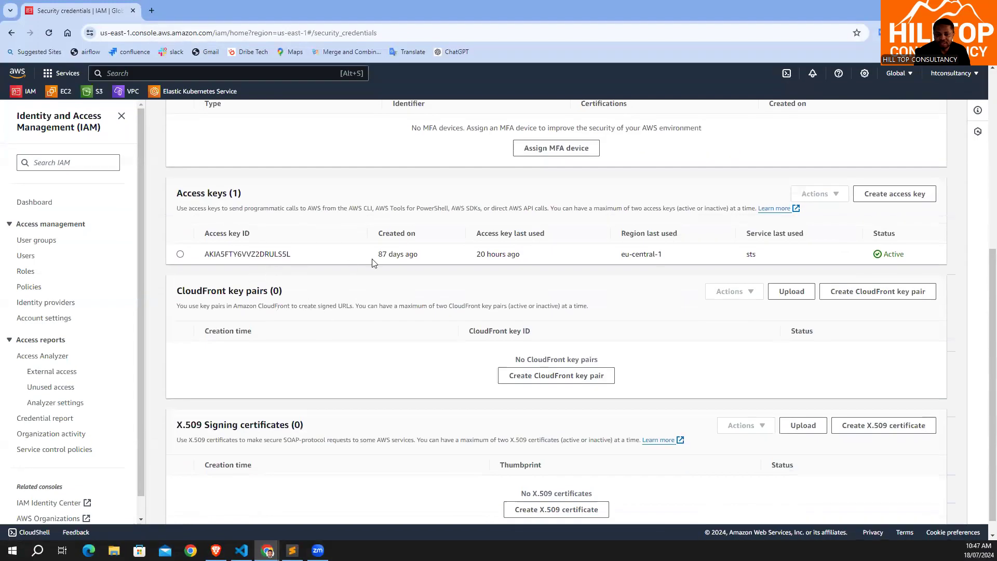
left_click_drag(206, 254, 330, 261)
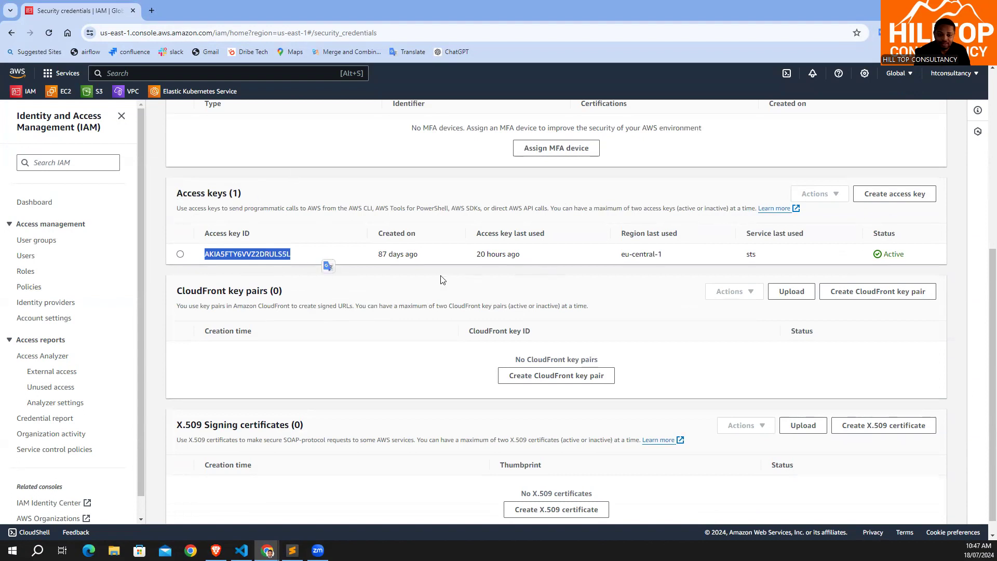
left_click(392, 292)
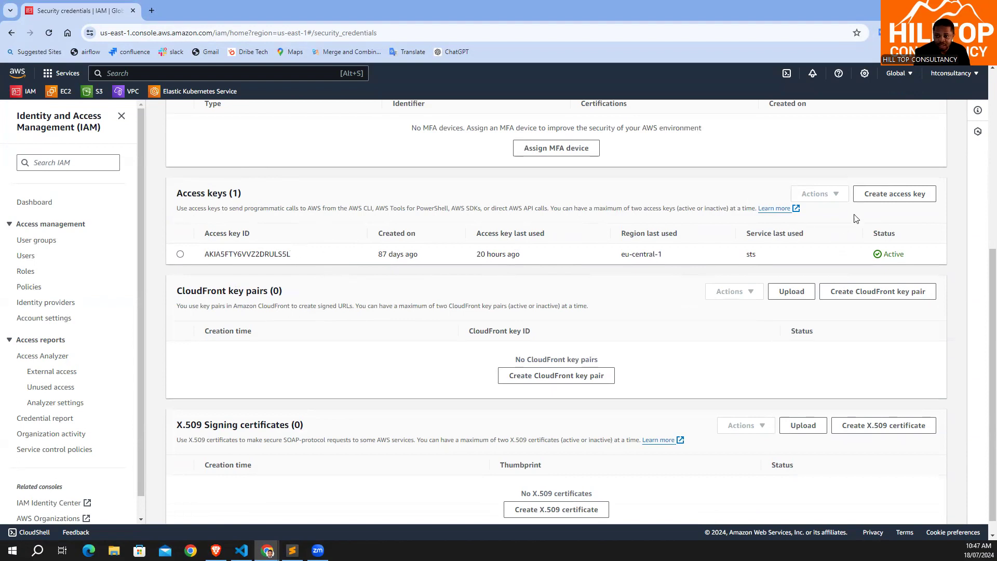
Create a root user access key, acknowledging the best-practice notice, and save its CSV file as rootkey in Downloads
left_click(881, 199)
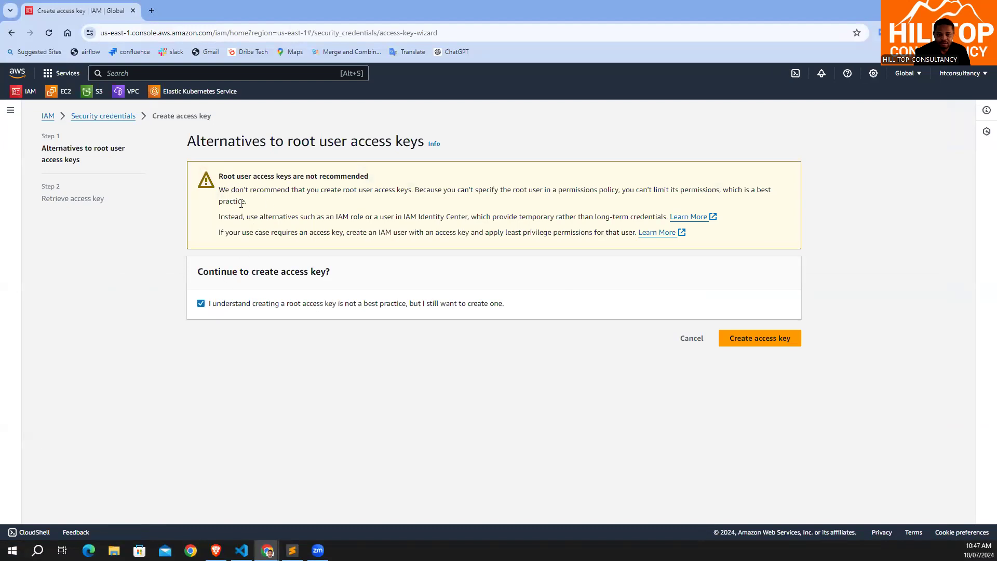
left_click(759, 343)
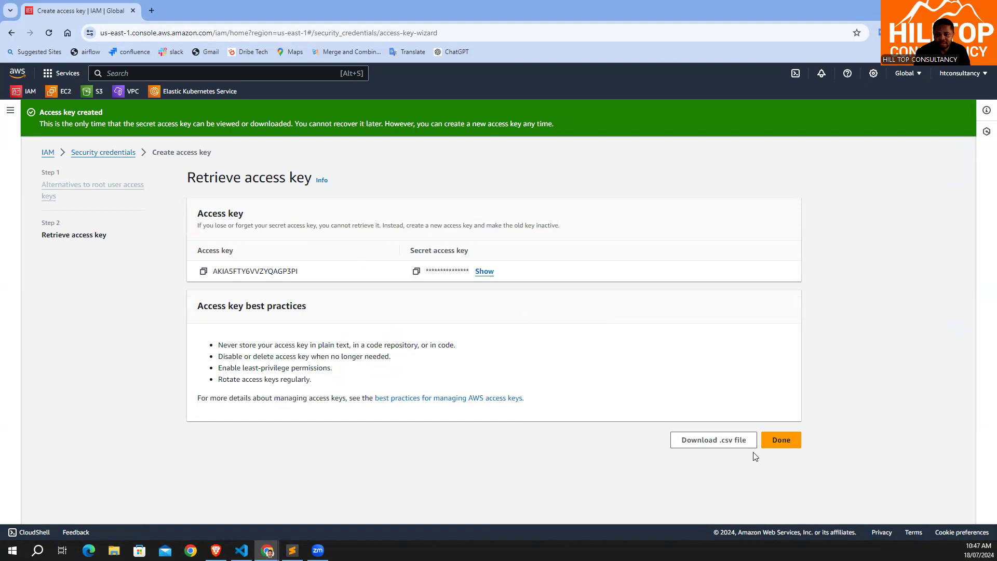
left_click(728, 441)
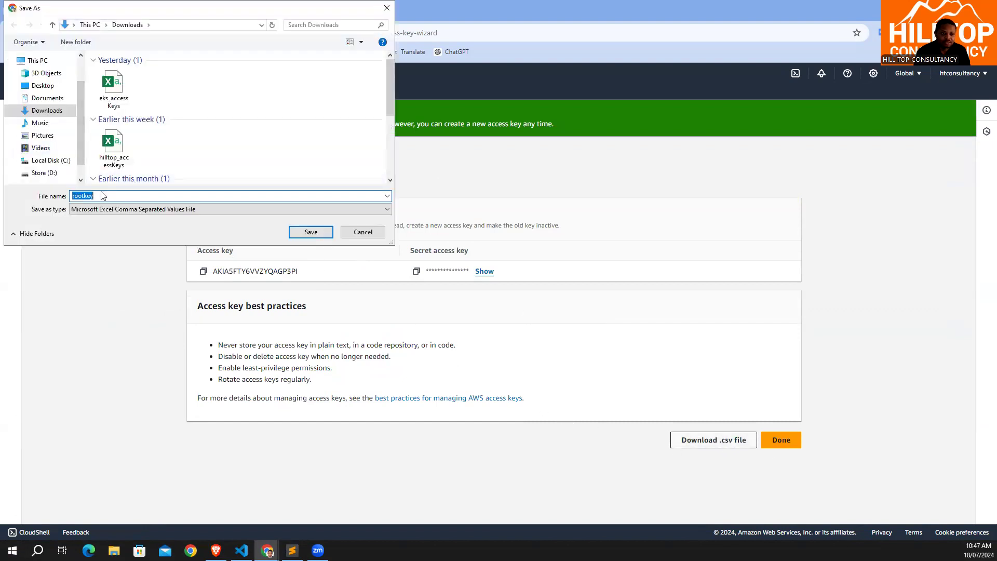
left_click(47, 111)
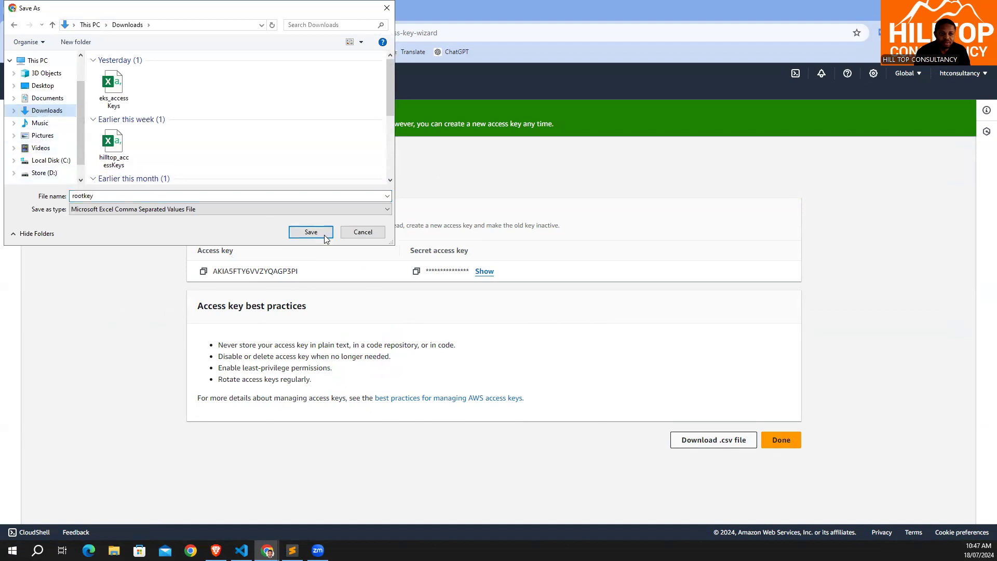
left_click(311, 232)
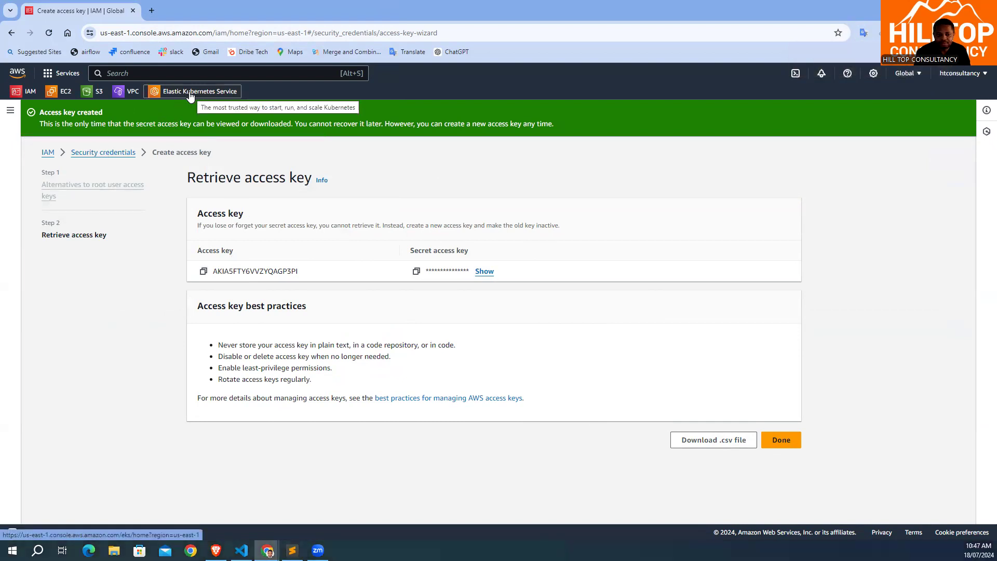
Open Elastic Kubernetes Service and switch the region to US West (Oregon), us-west-2
left_click(203, 97)
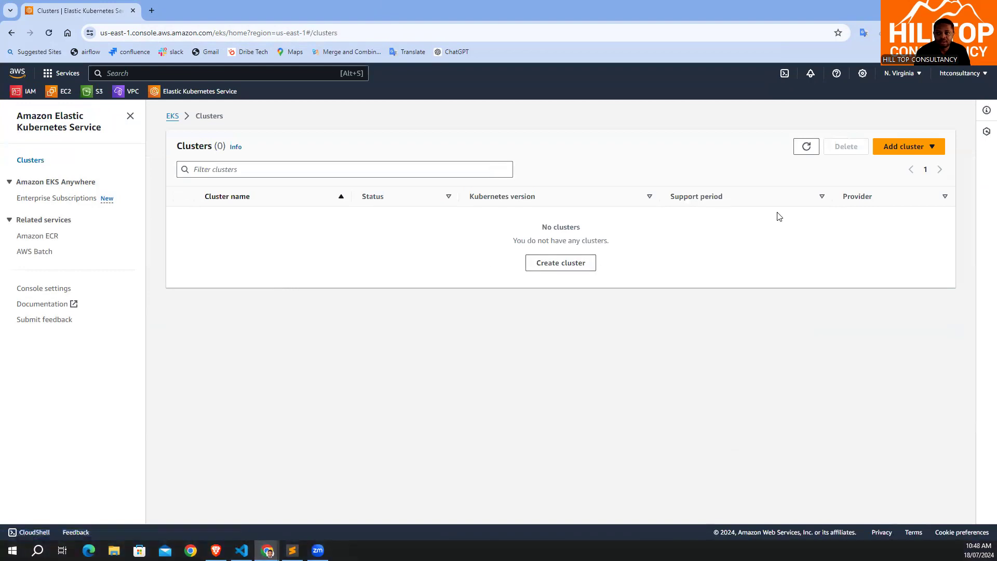
left_click(910, 76)
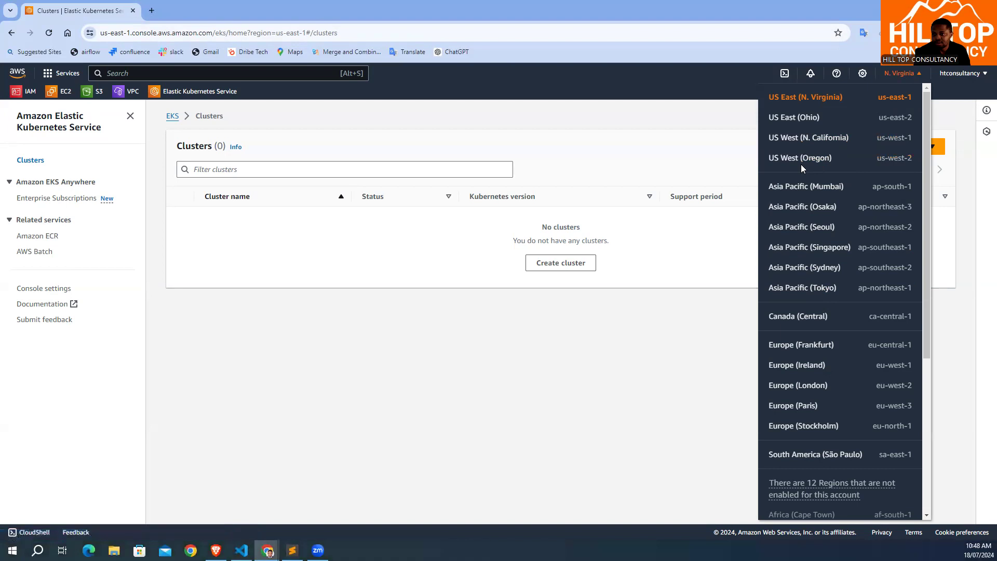
left_click(881, 159)
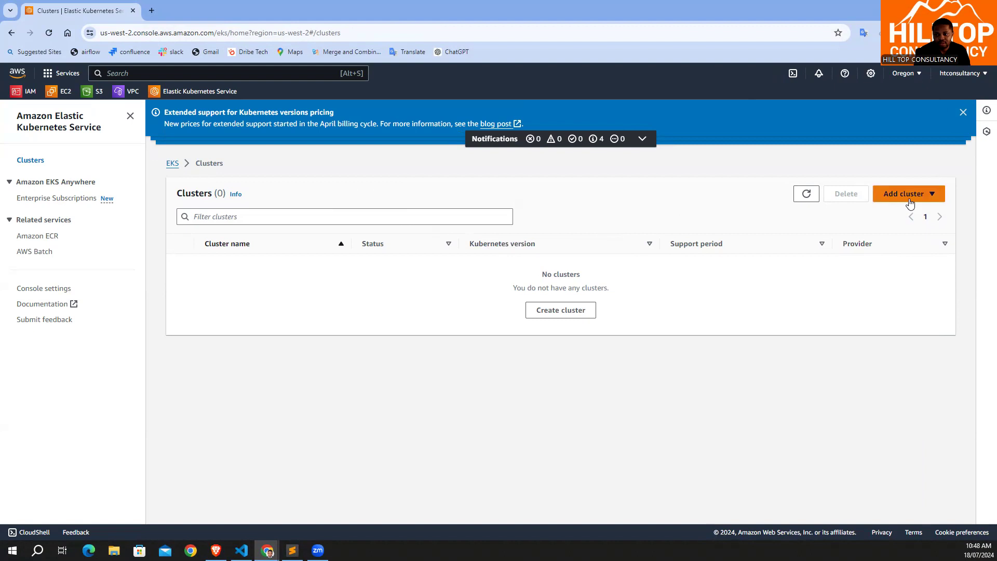
Start creating an EKS cluster named hilltop-eks with Kubernetes version 1.30
left_click(575, 310)
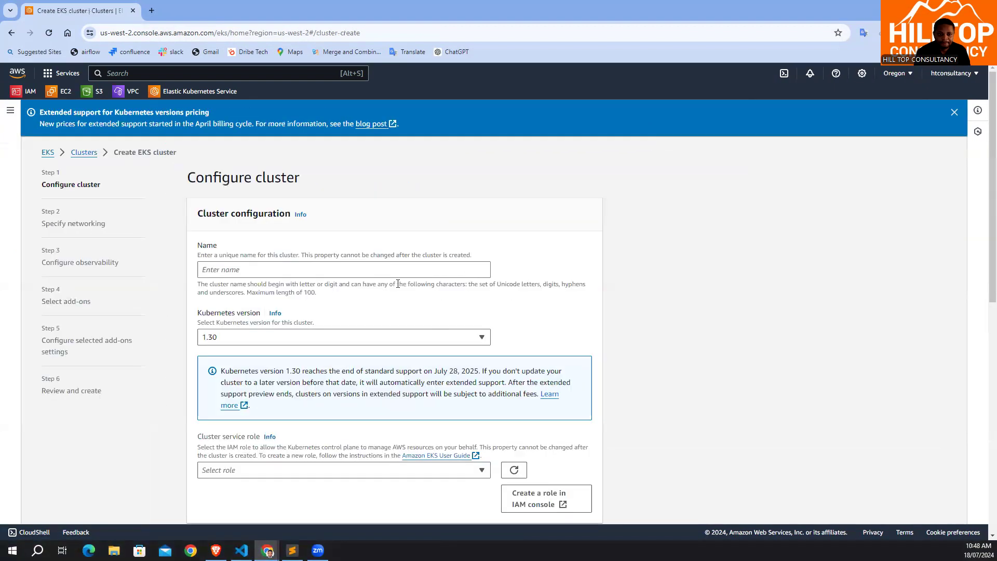
left_click(268, 269)
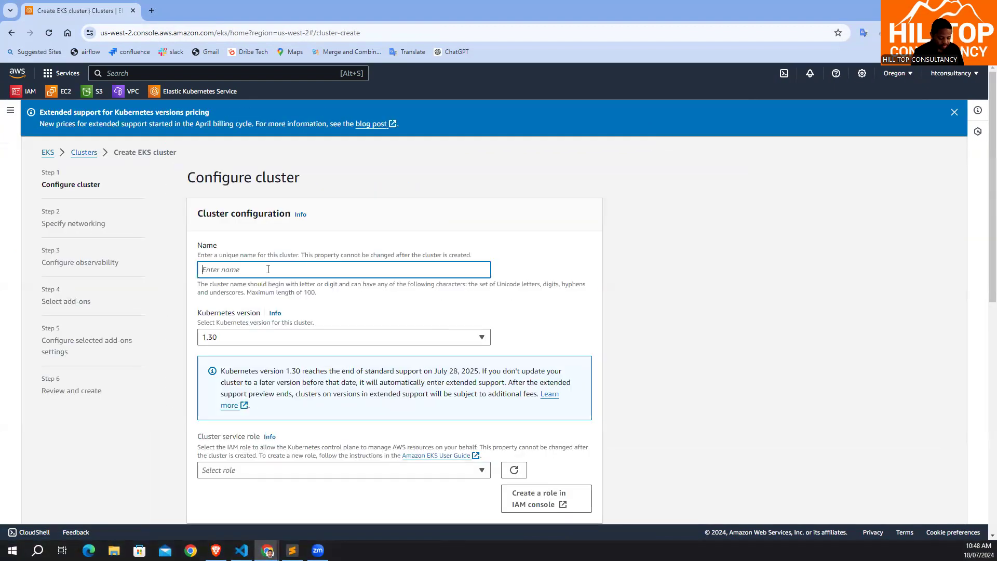
type("ht")
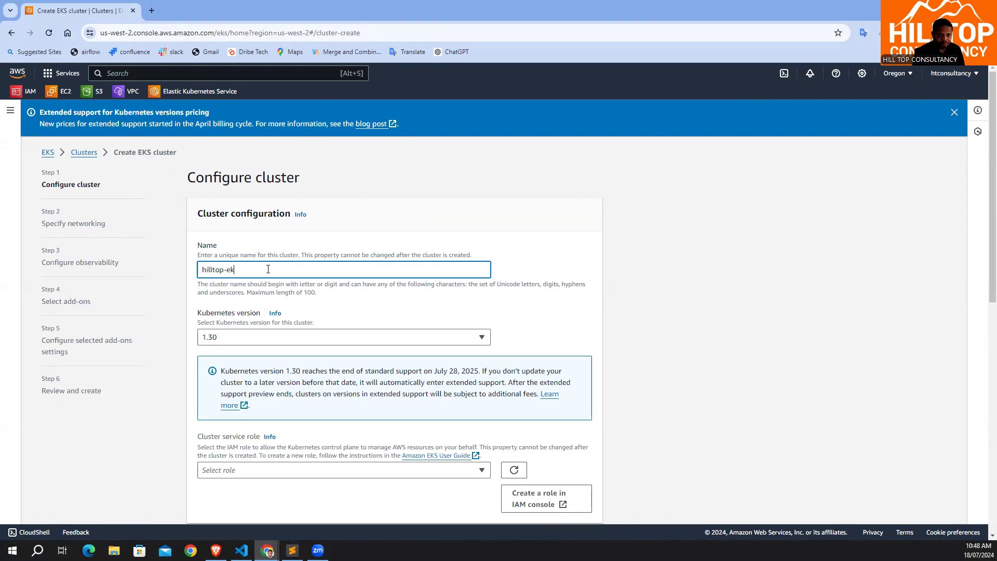
scroll(289, 257, "down", 3)
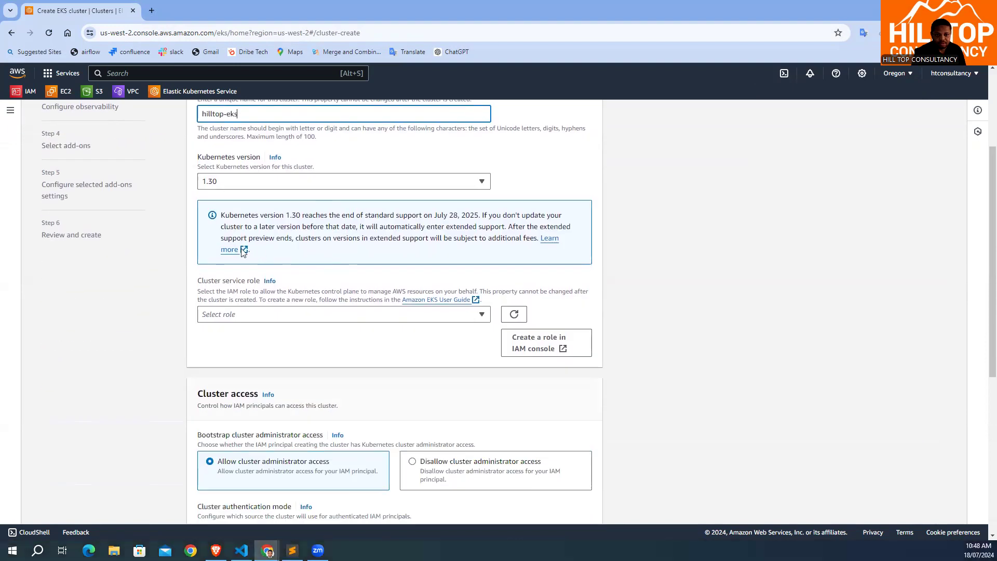
left_click(205, 185)
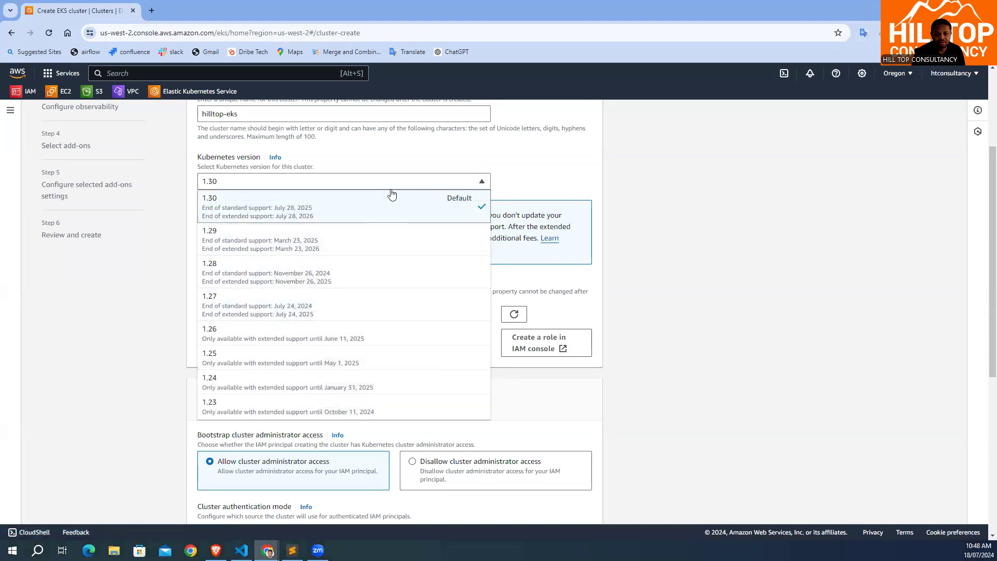
left_click(278, 209)
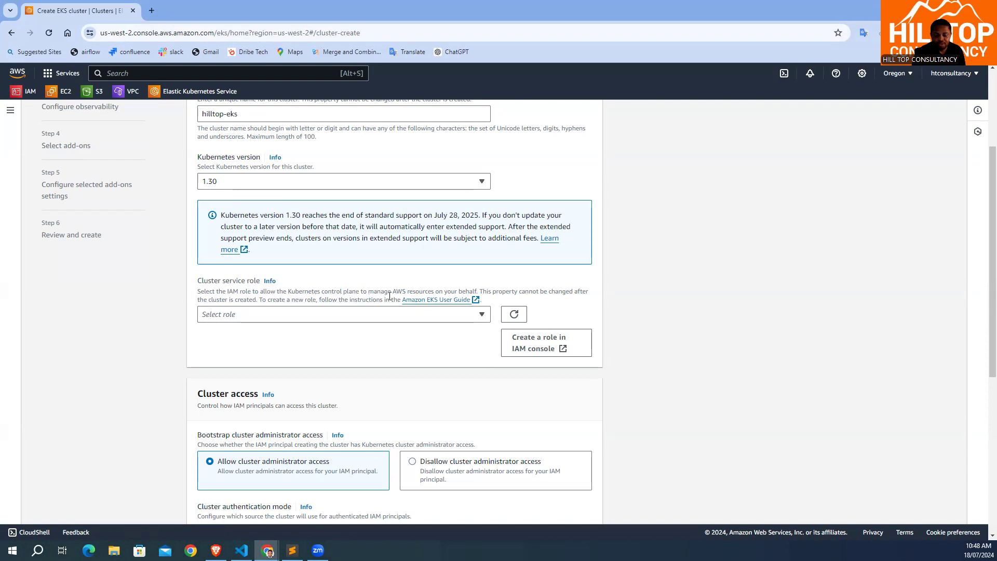
Start a new IAM role for the cluster with AWS service as trusted entity and EKS - Cluster as use case
left_click(318, 317)
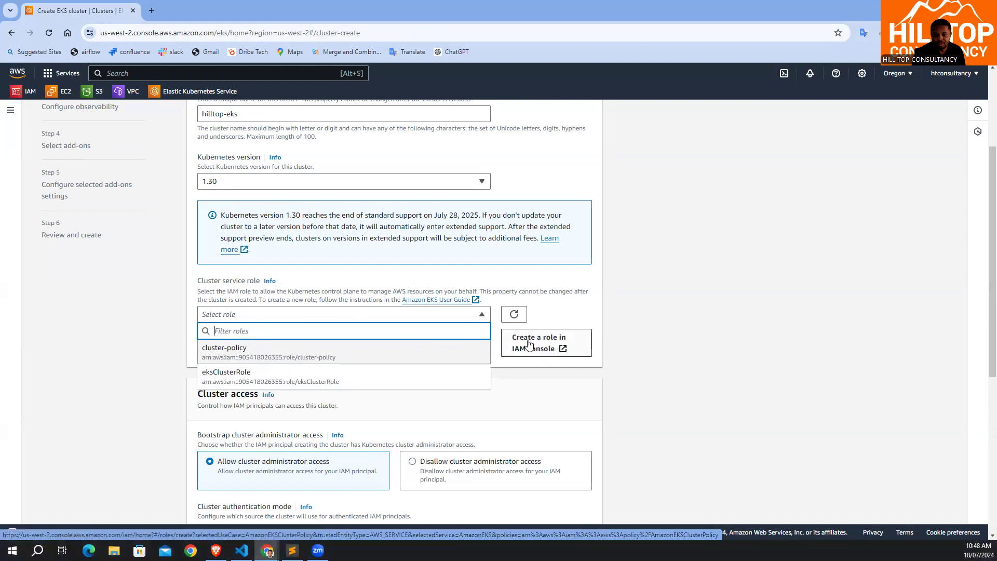
left_click(559, 353)
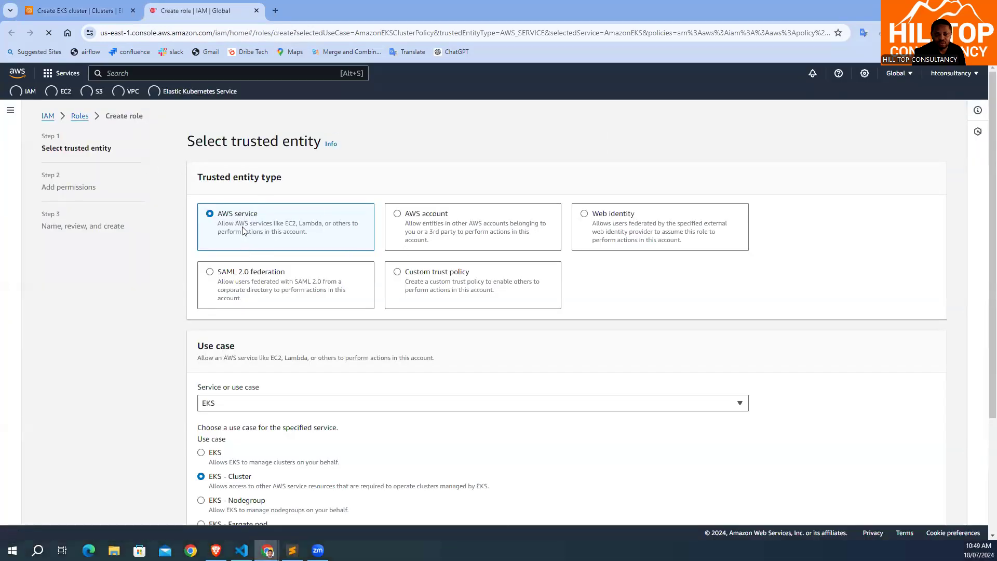
scroll(251, 223, "down", 2)
scroll(261, 373, "down", 1)
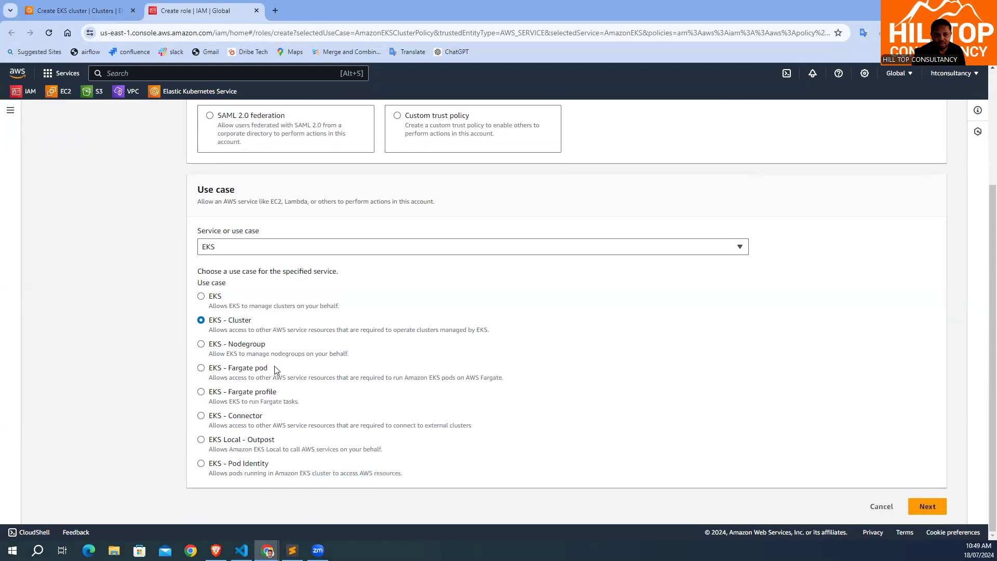
left_click(922, 505)
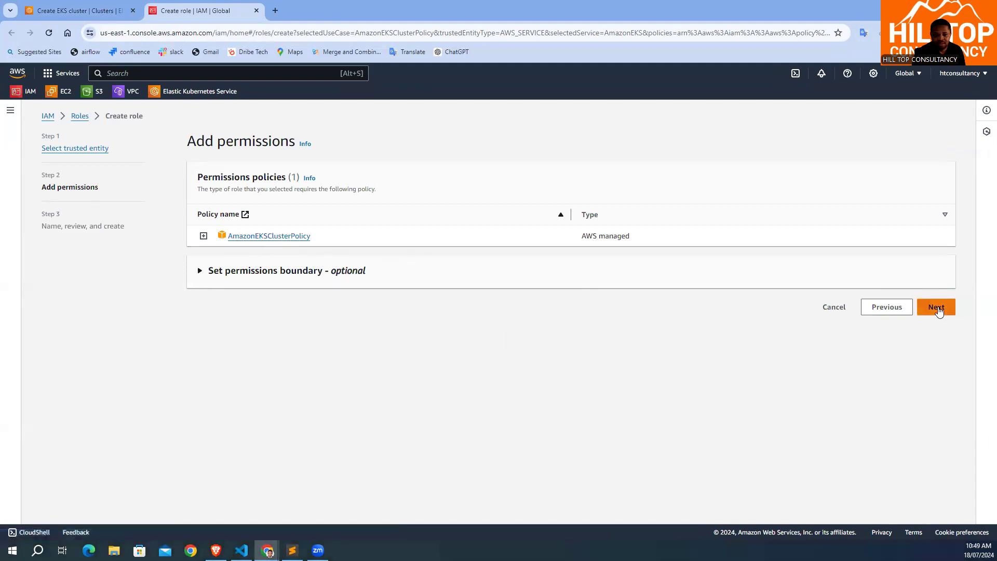
Name the new IAM role HILL-TOP-EKS-ROLE and create it with the AmazonEKSClusterPolicy permission
left_click(231, 234)
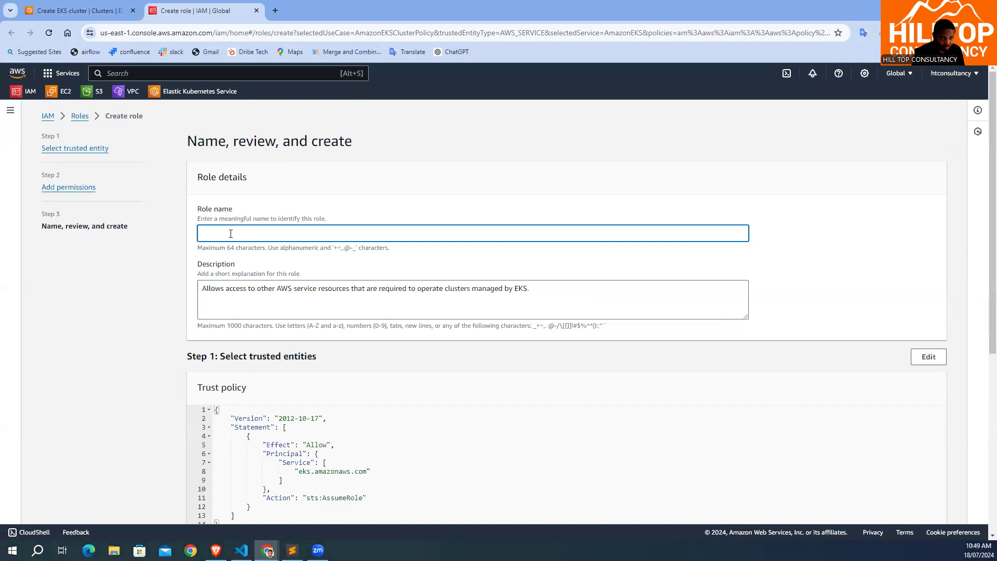
key("Caps_Lock")
type("HILL-TOP-EKS-ROLE")
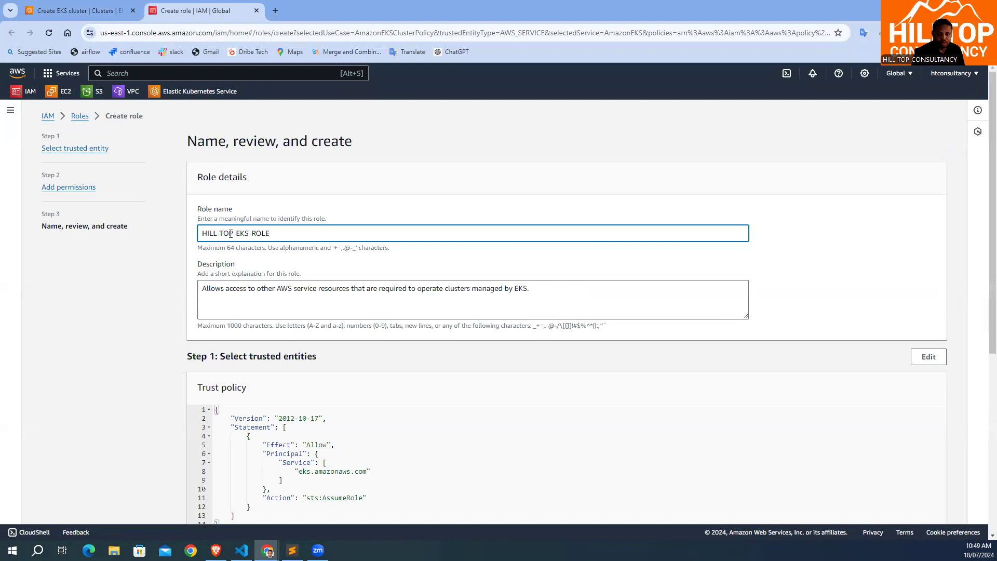
scroll(246, 258, "down", 6)
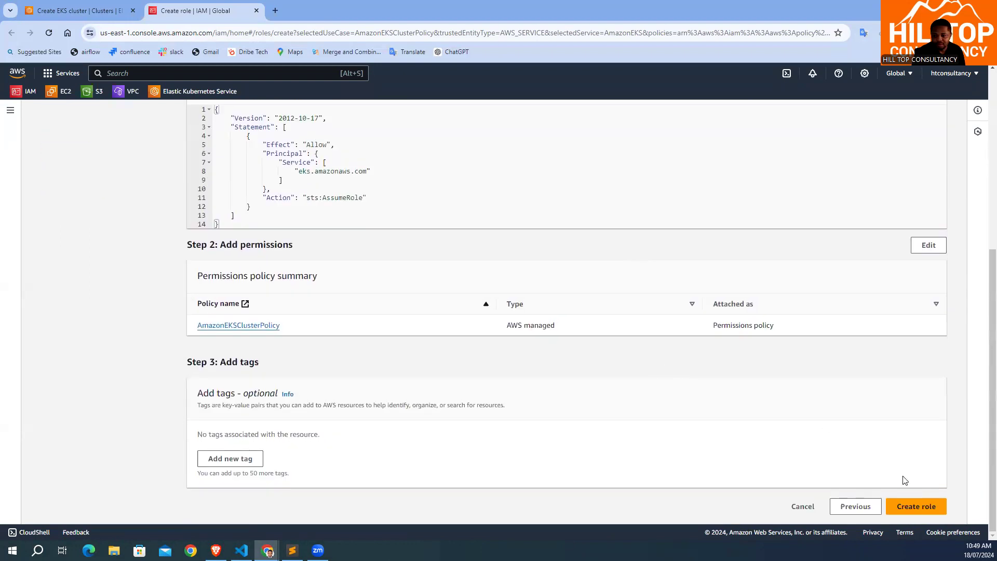
left_click(917, 510)
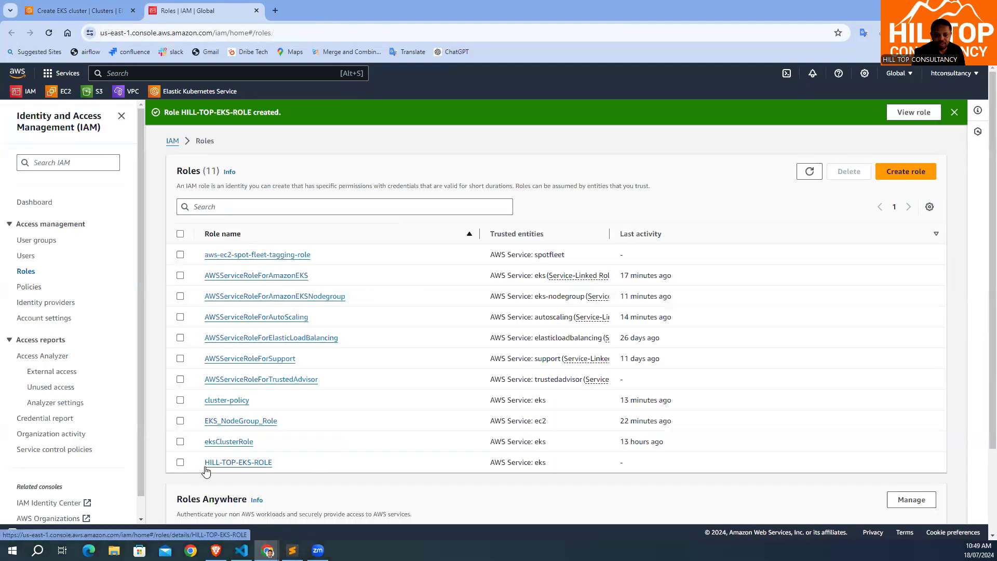
Return to the EKS cluster configuration, refresh the available roles and set the cluster service role to HILL-TOP-EKS-ROLE
left_click(86, 11)
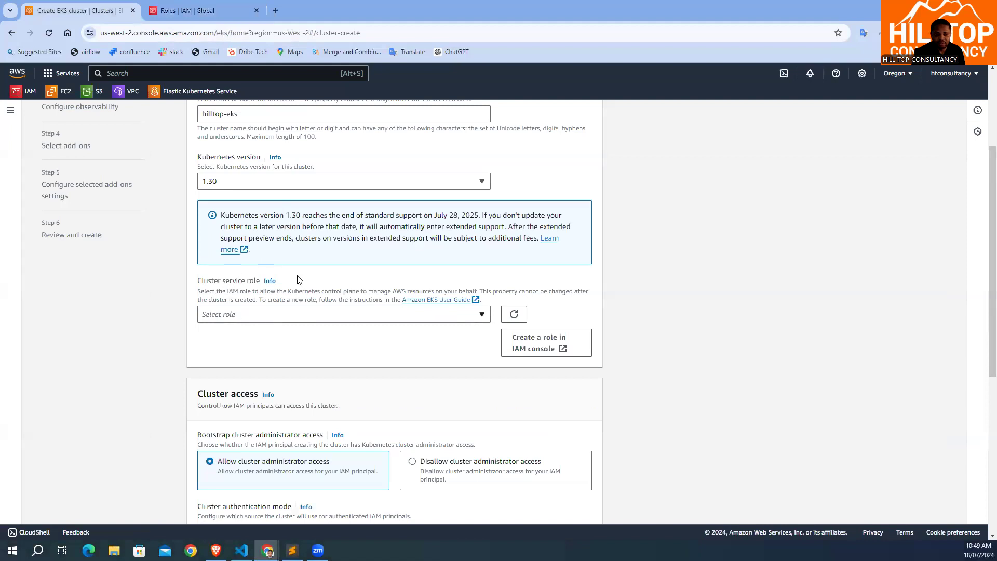
left_click(511, 315)
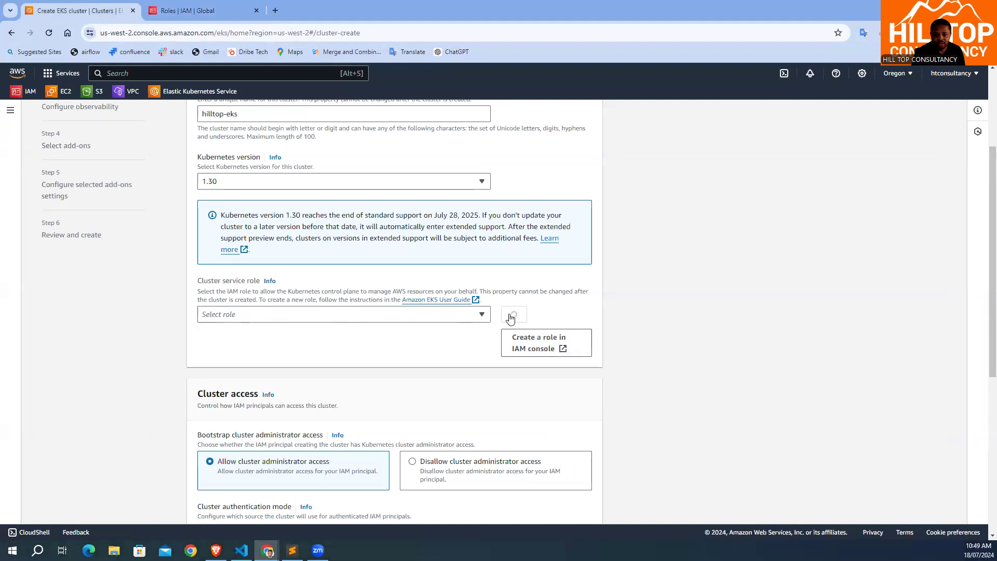
left_click(441, 318)
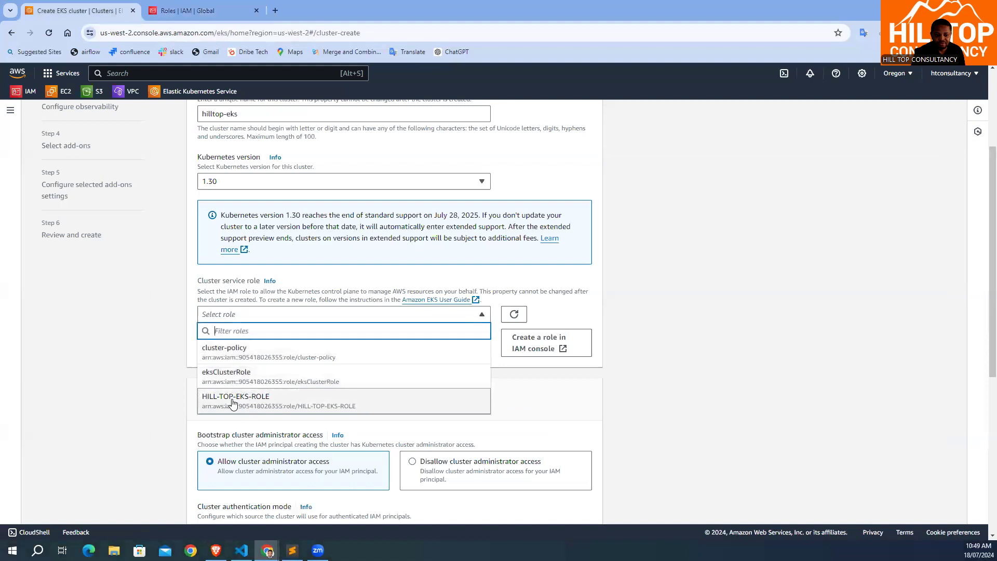
left_click(255, 401)
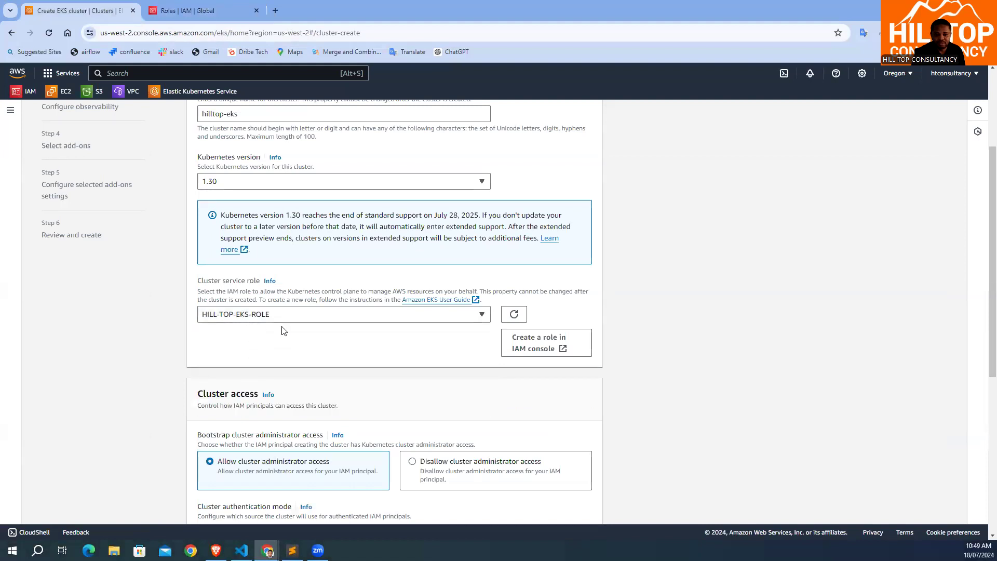
Keep cluster administrator access allowed, EKS API and ConfigMap authentication and KMS secrets encryption off, and continue to the networking settings
scroll(284, 331, "down", 4)
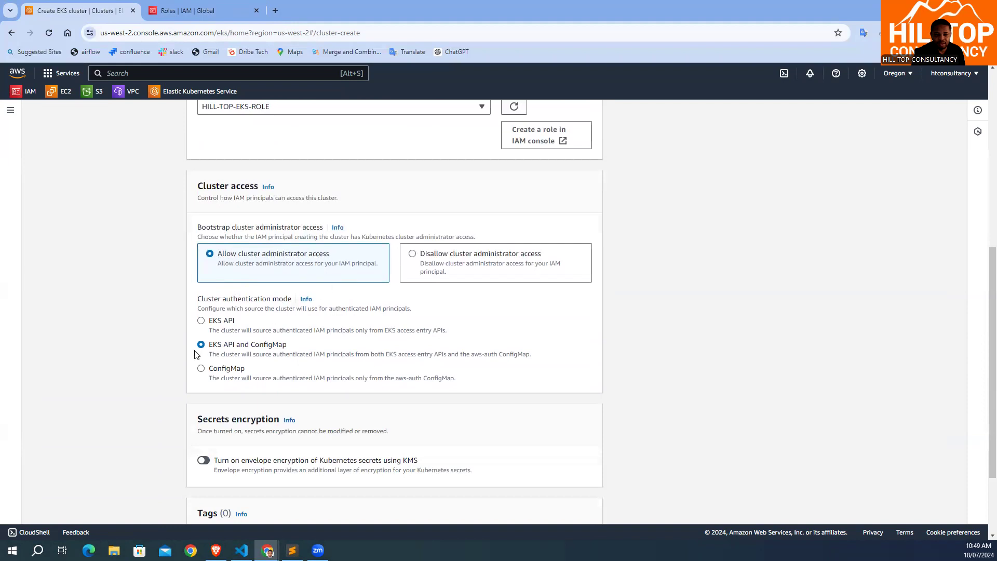
scroll(289, 349, "down", 3)
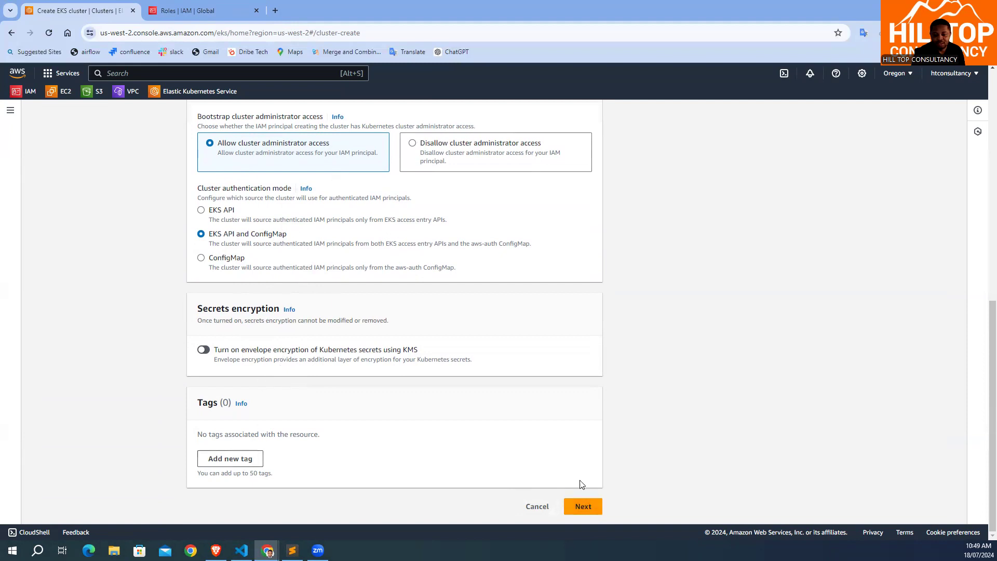
left_click(582, 506)
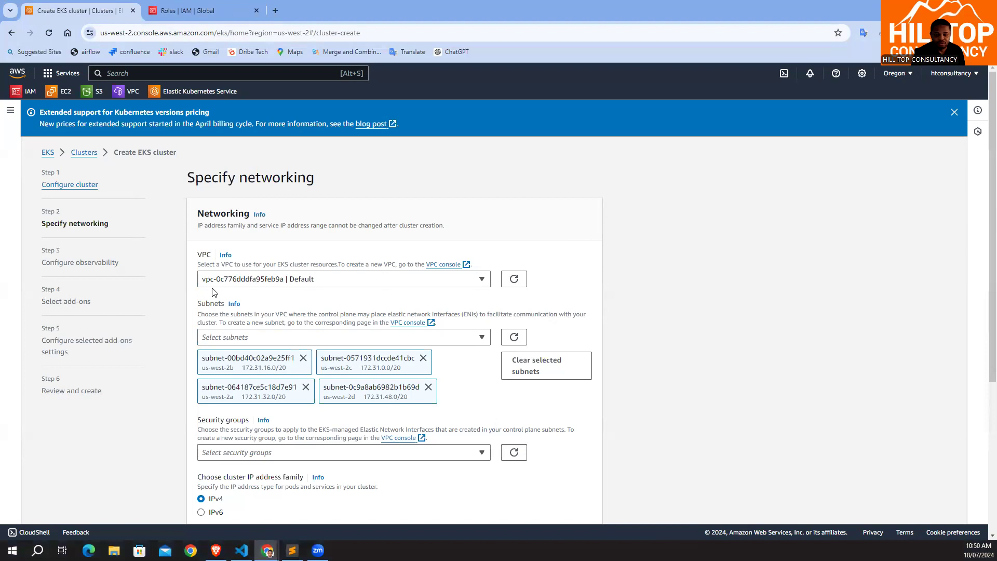
Keep the default VPC with its four subnets, IPv4 and public and private endpoint access, and continue to the observability settings
scroll(289, 304, "down", 1)
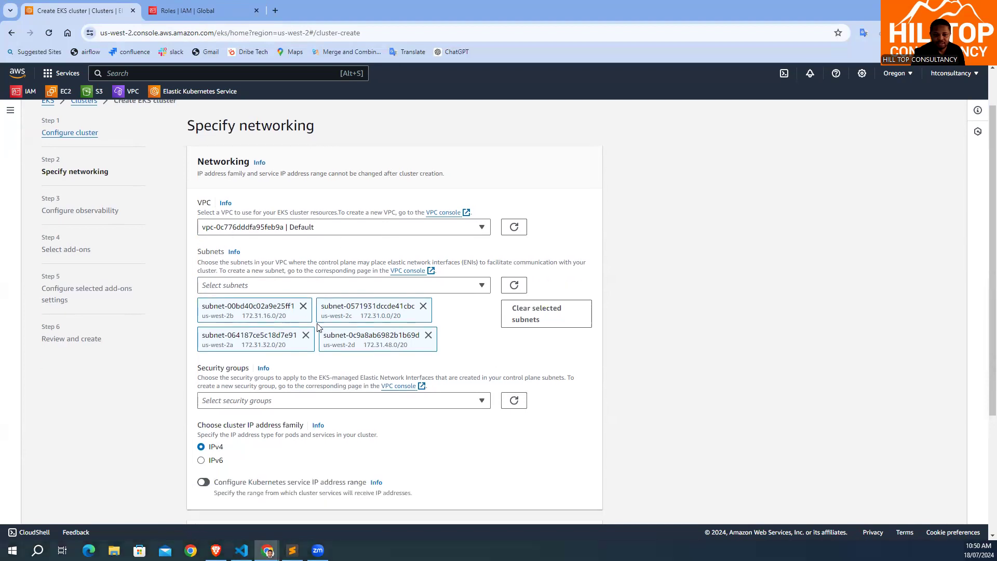
scroll(346, 324, "down", 1)
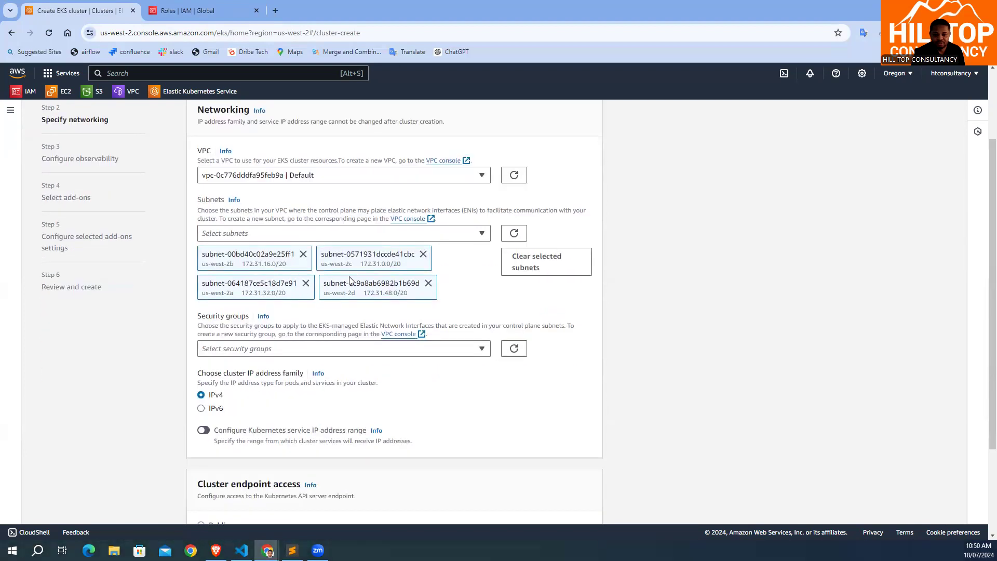
scroll(318, 351, "down", 1)
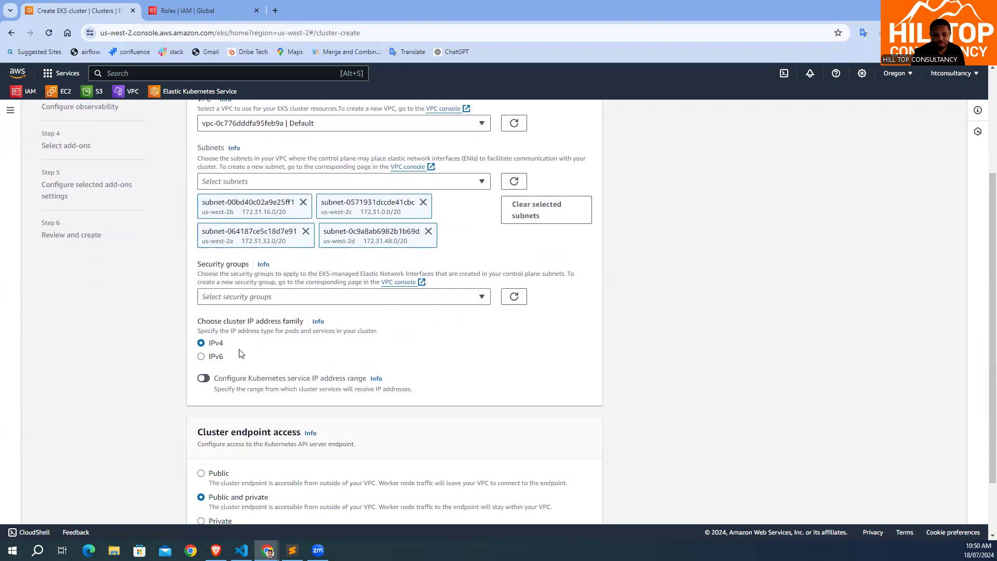
scroll(242, 331, "down", 1)
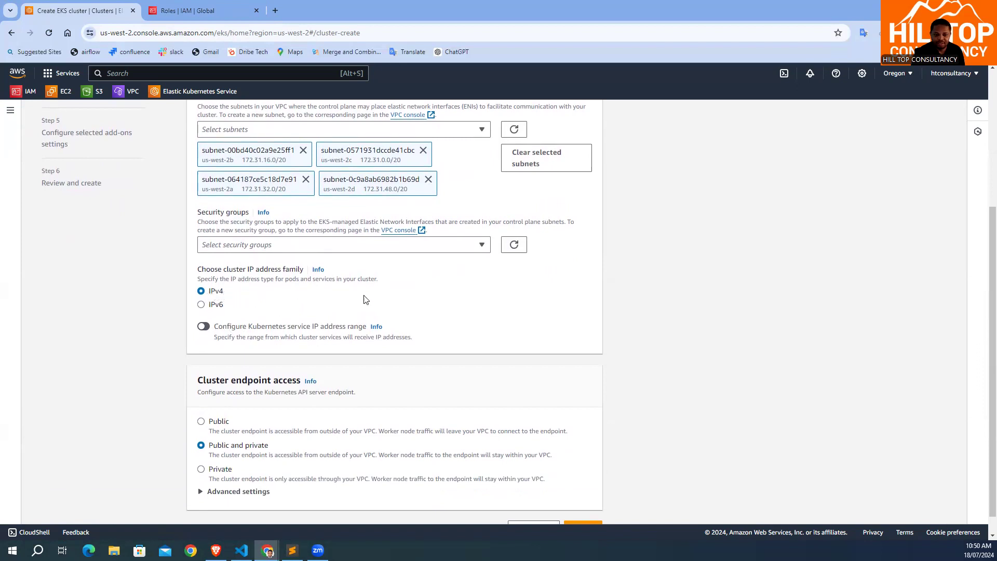
scroll(366, 300, "down", 1)
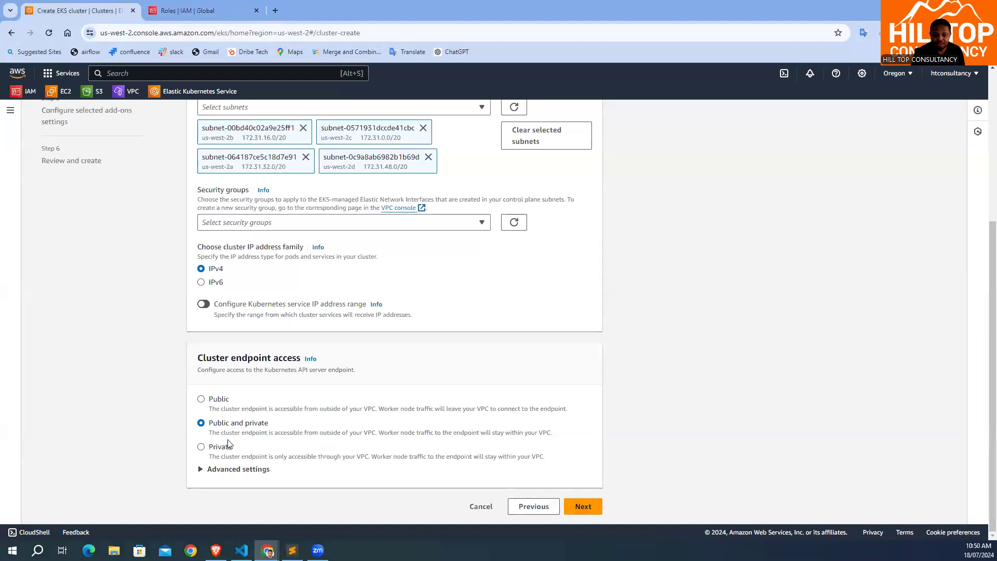
left_click(595, 506)
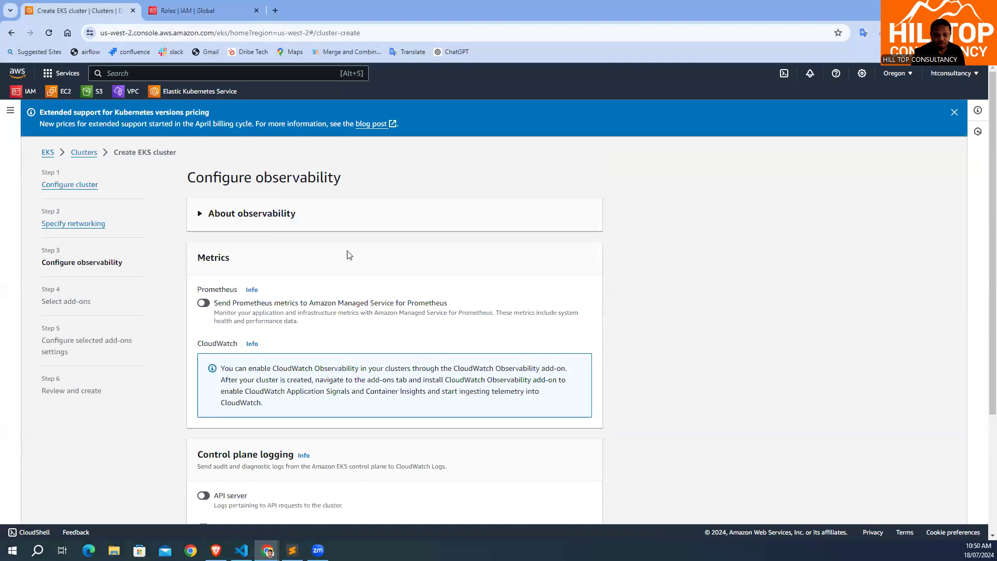
Leave Prometheus metrics and all control plane logging turned off and continue to the add-on selection
scroll(265, 270, "down", 3)
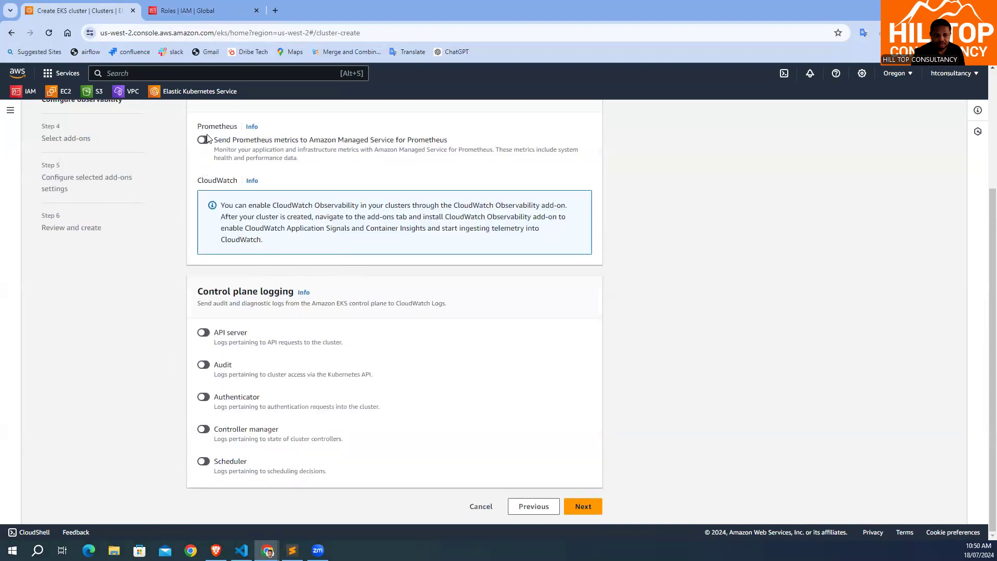
scroll(239, 193, "up", 2)
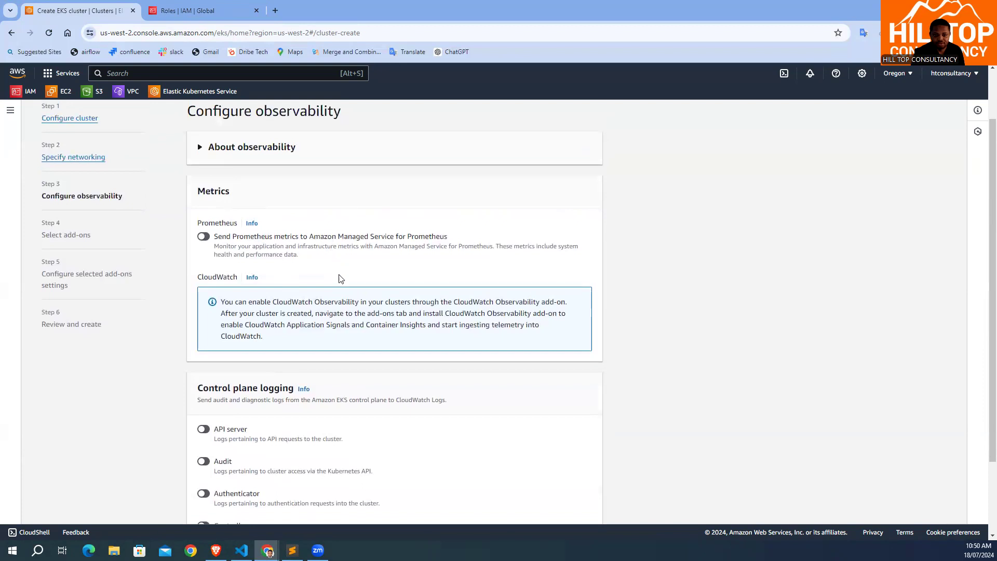
scroll(338, 311, "down", 2)
left_click(583, 506)
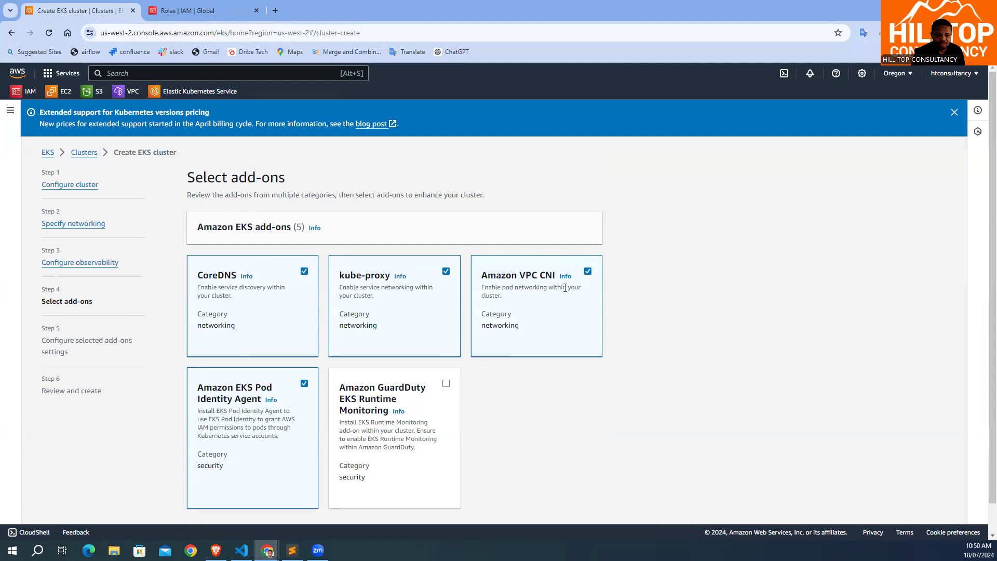
Keep CoreDNS, kube-proxy, Amazon VPC CNI and Amazon EKS Pod Identity Agent with their preset versions, and continue to the review
scroll(266, 360, "down", 1)
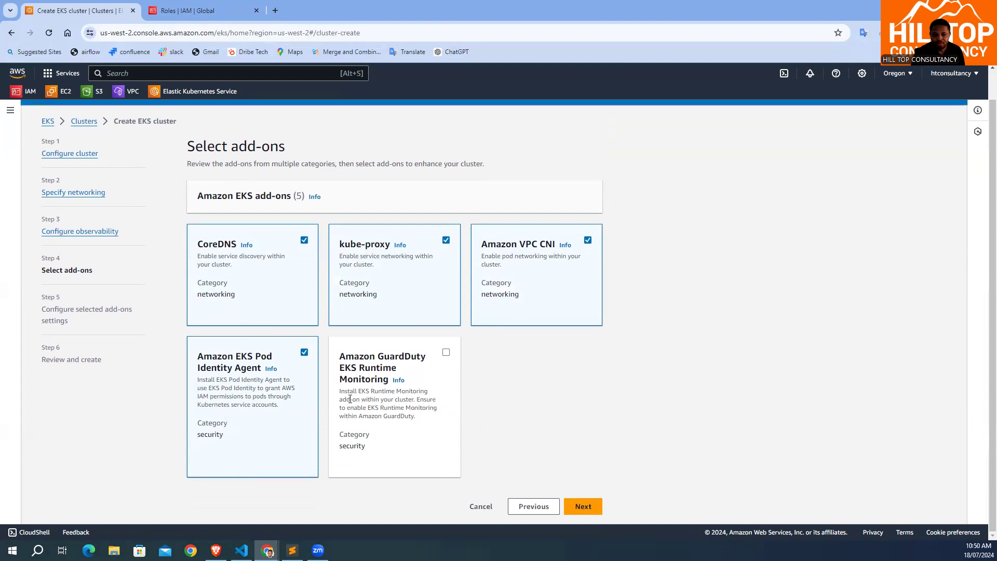
left_click(583, 511)
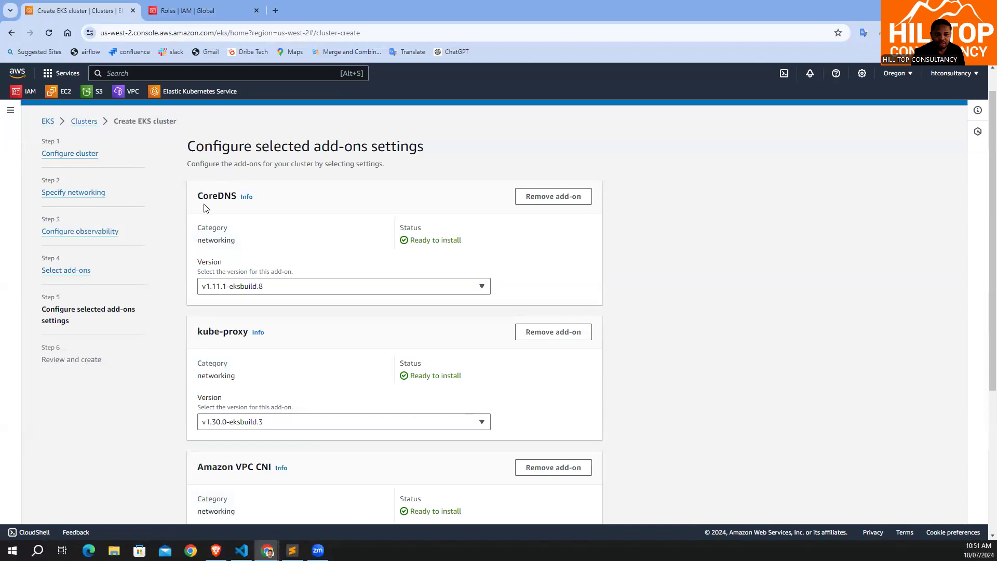
scroll(258, 371, "down", 4)
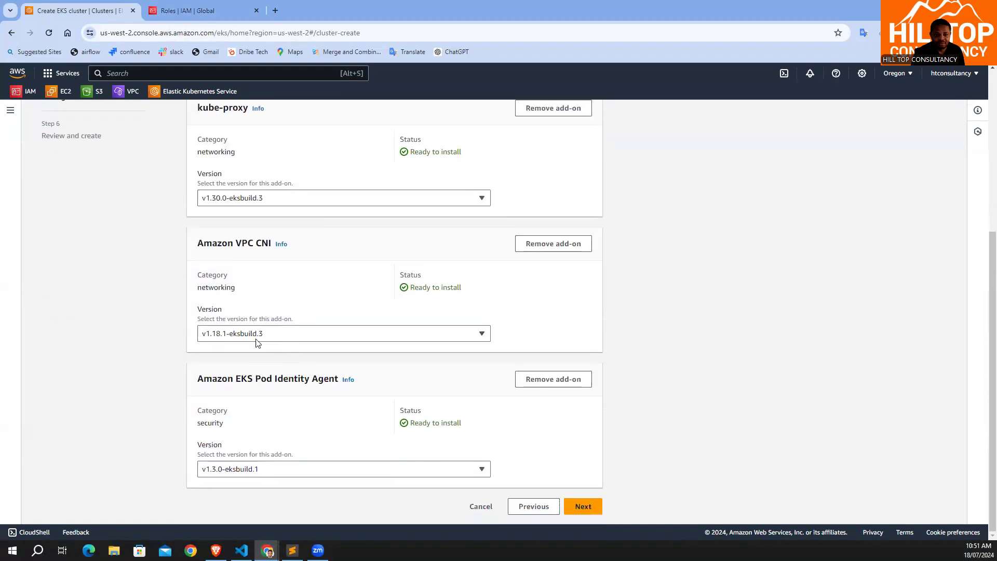
left_click(592, 507)
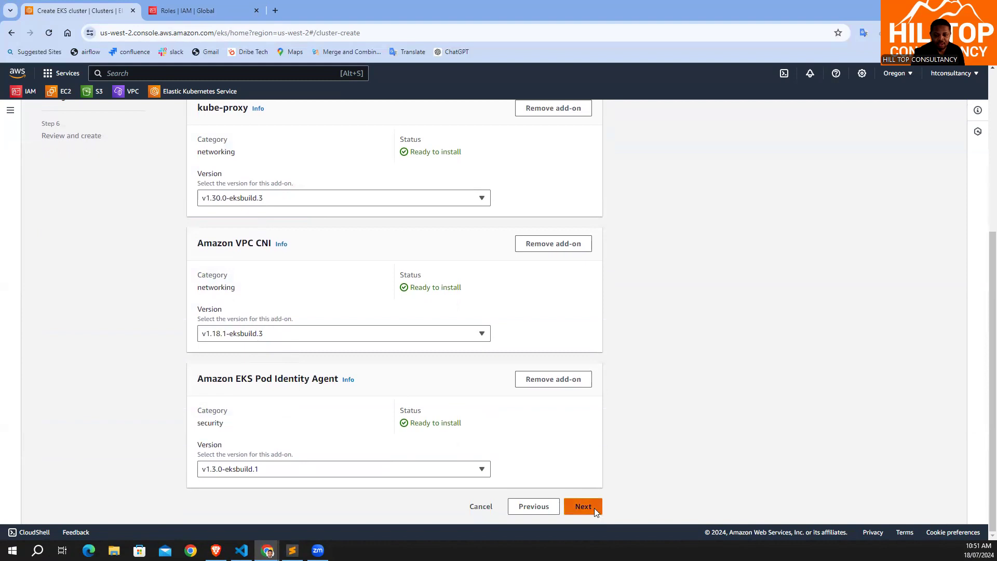
Review the configuration summary and create the hilltop-eks cluster
scroll(507, 396, "down", 14)
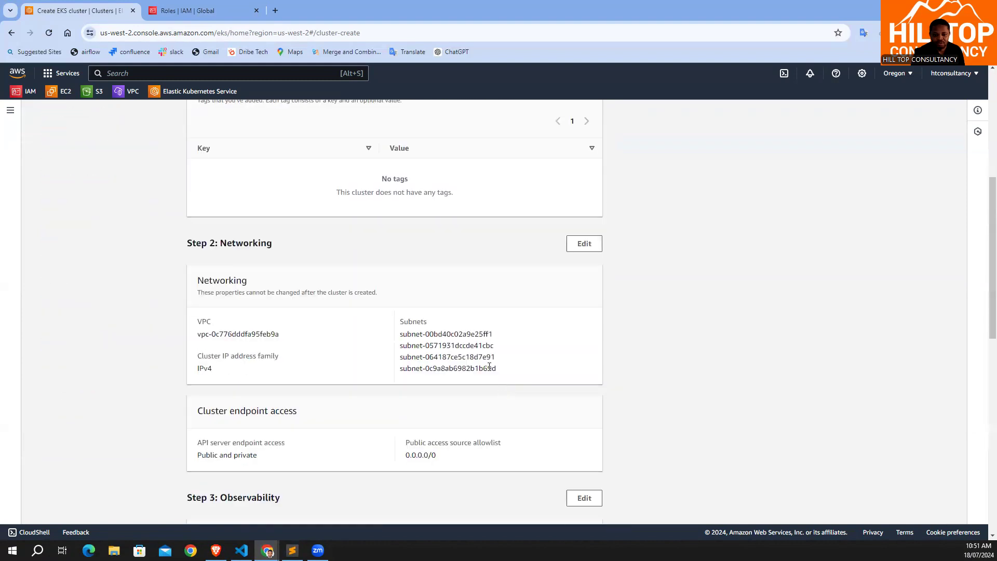
scroll(483, 362, "down", 5)
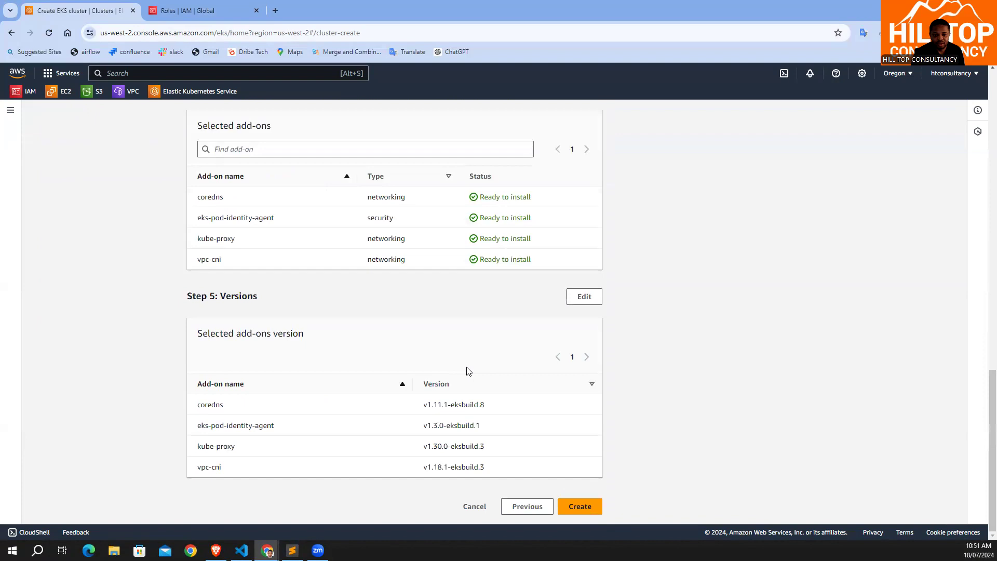
scroll(467, 370, "up", 7)
scroll(581, 486, "down", 7)
left_click(584, 507)
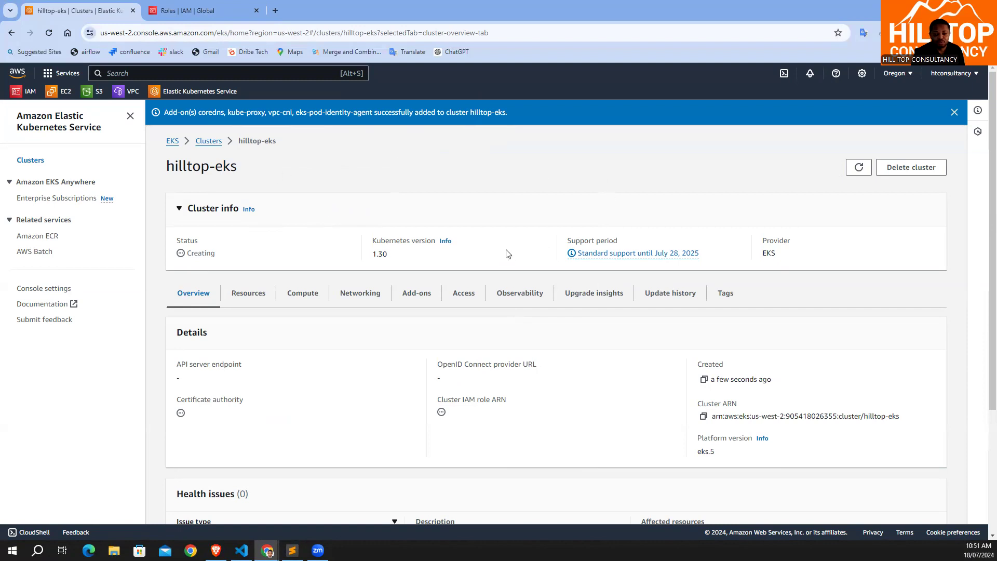
Examine the hilltop-eks cluster's status, overview details, compute and resources
scroll(508, 253, "down", 2)
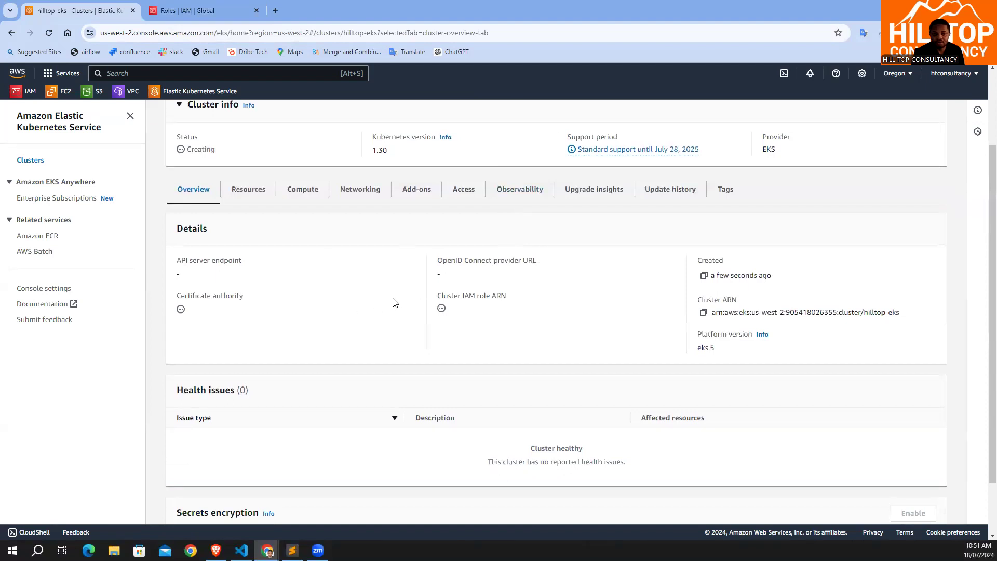
scroll(393, 303, "up", 3)
left_click(306, 241)
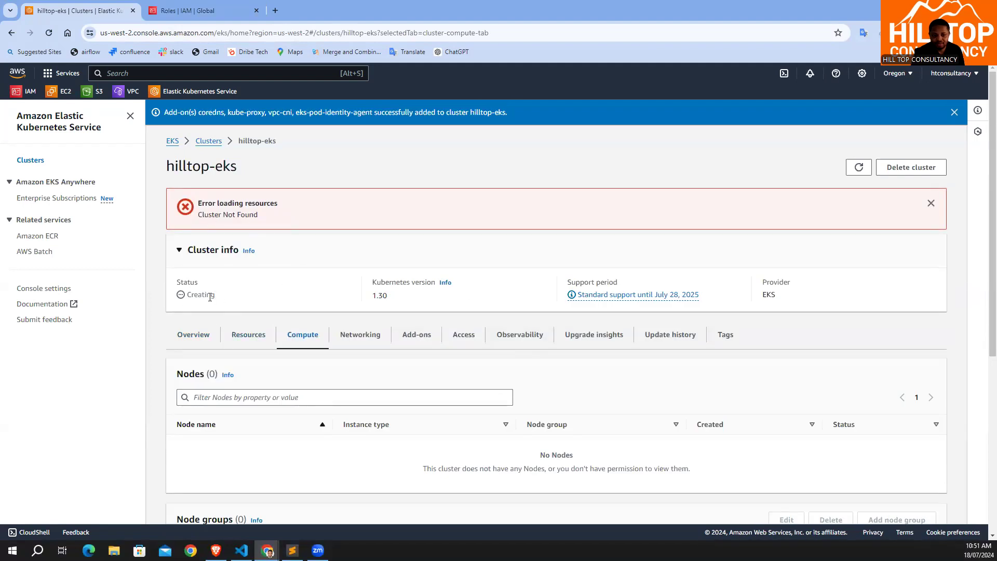
scroll(244, 249, "down", 1)
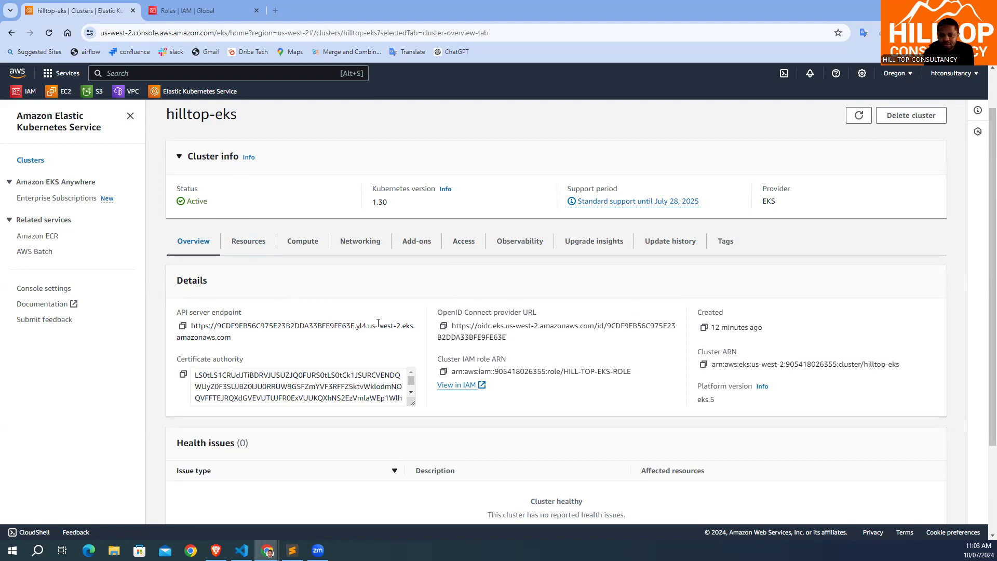
scroll(378, 323, "down", 2)
scroll(468, 327, "up", 2)
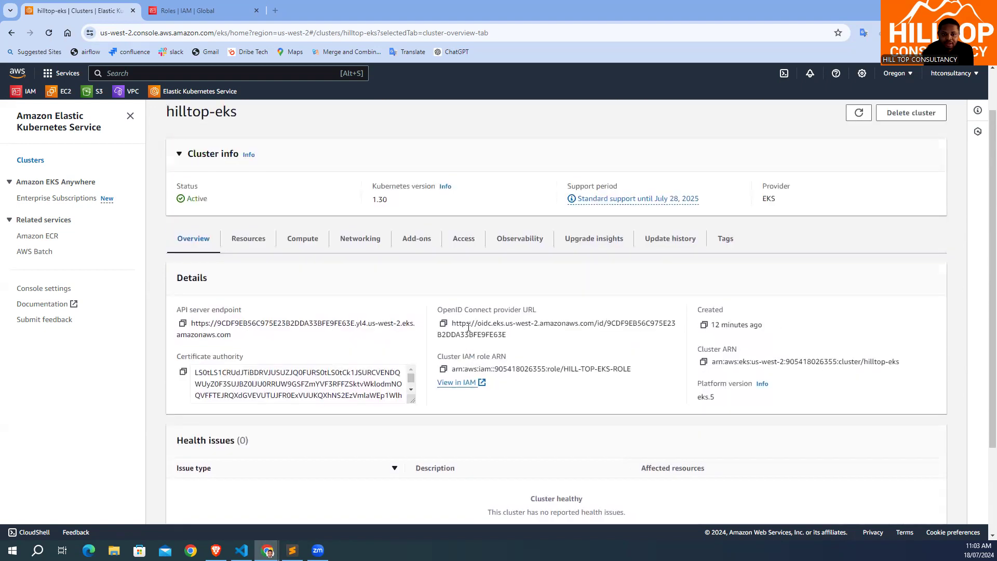
scroll(468, 327, "up", 1)
left_click(248, 293)
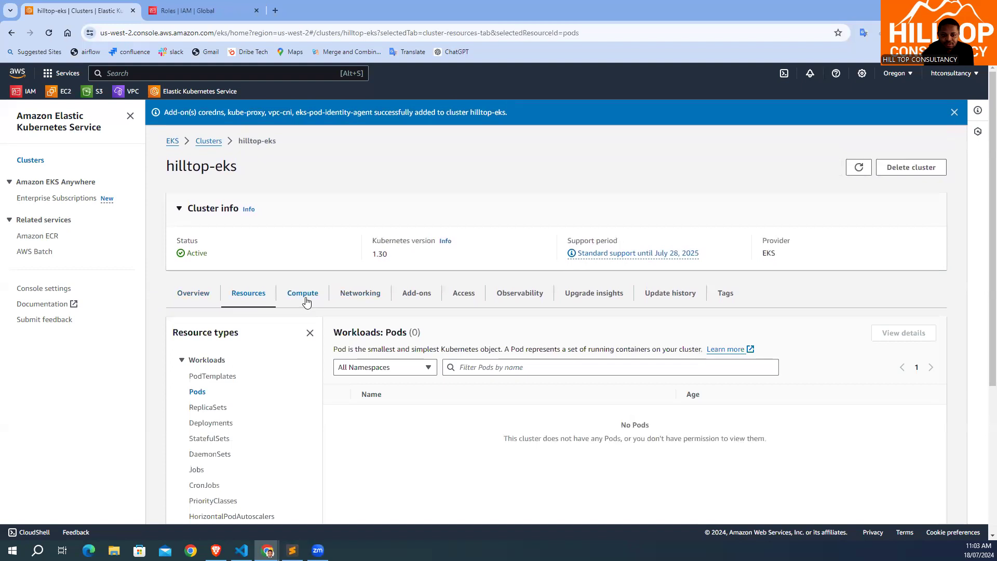
Start adding a node group to the hilltop-eks cluster's compute resources and name it HILL-TOP-NG
left_click(302, 293)
scroll(461, 389, "down", 2)
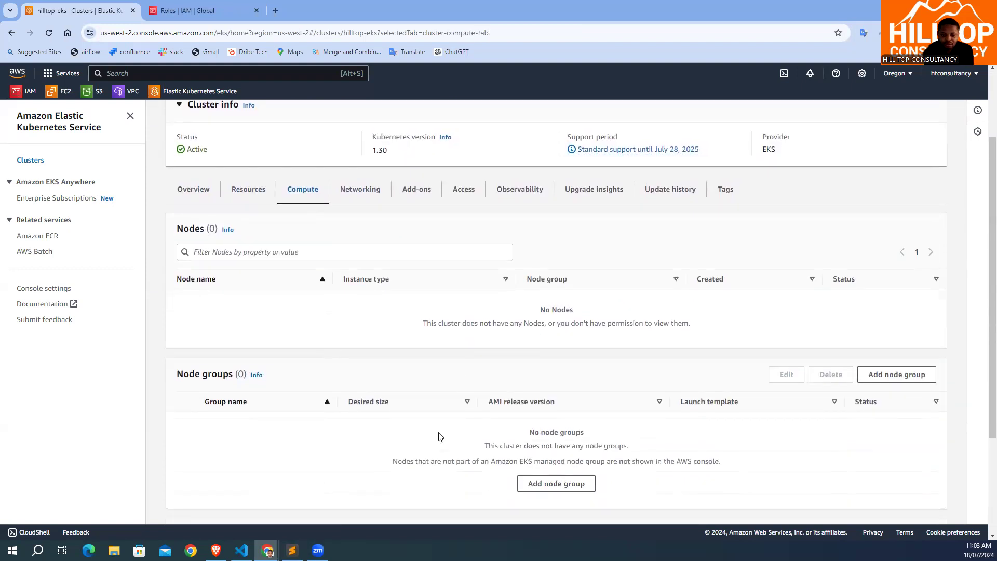
scroll(563, 416, "up", 2)
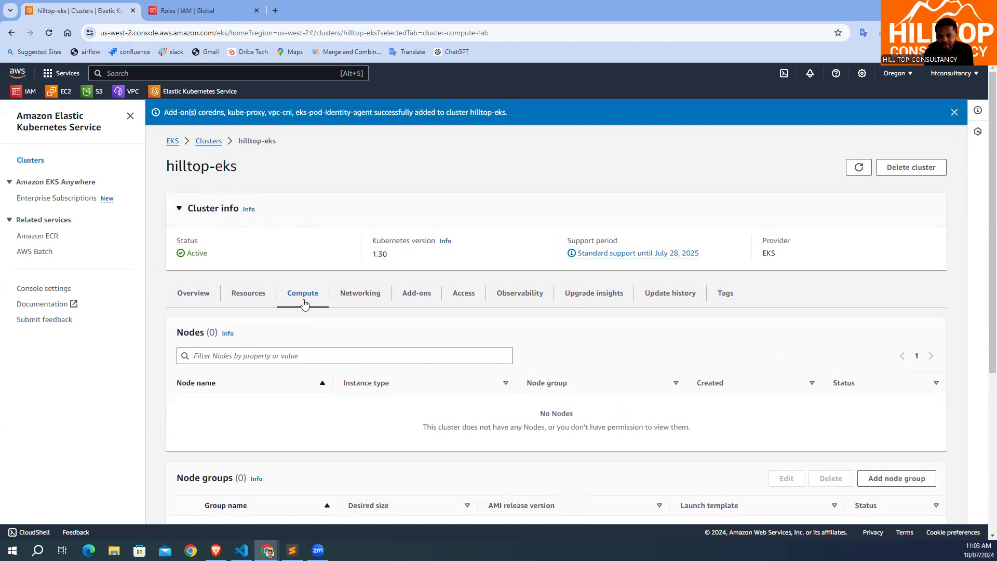
scroll(309, 312, "down", 3)
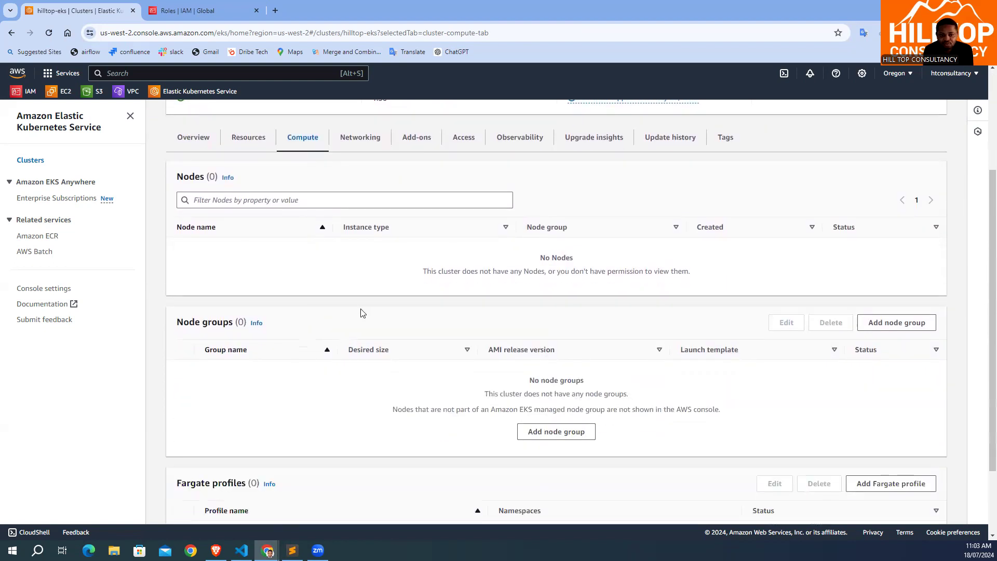
scroll(364, 313, "down", 2)
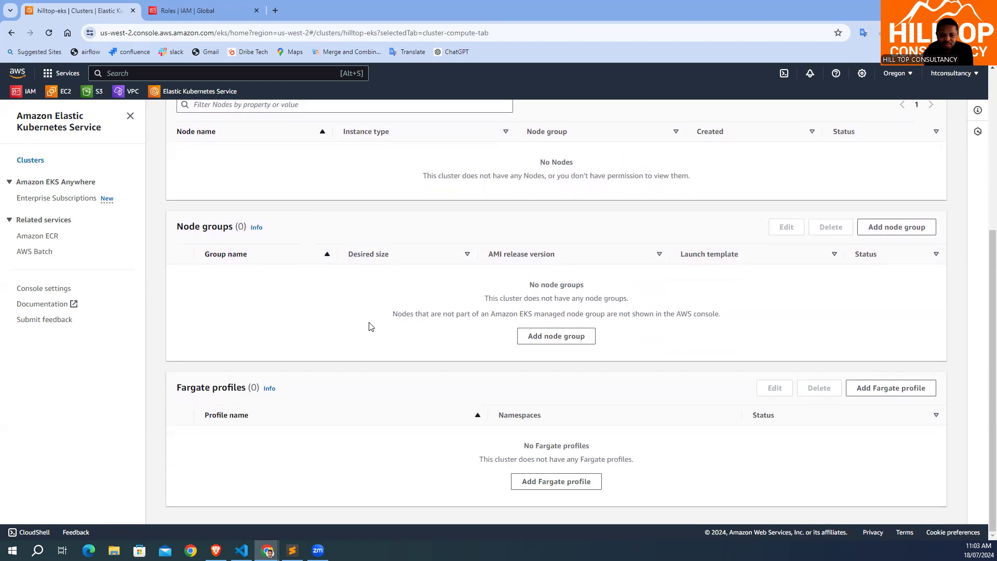
scroll(370, 324, "up", 2)
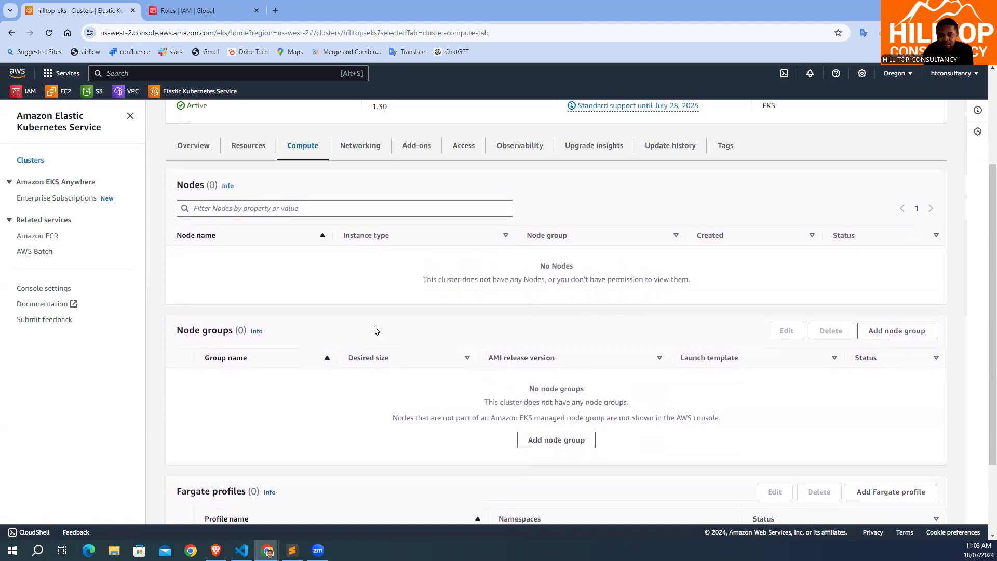
scroll(381, 338, "down", 2)
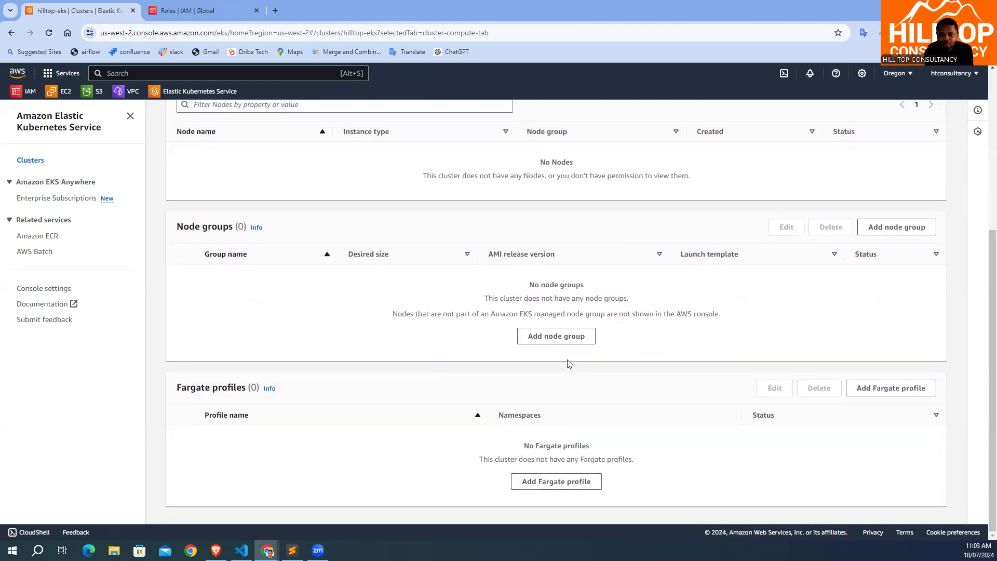
scroll(558, 335, "up", 3)
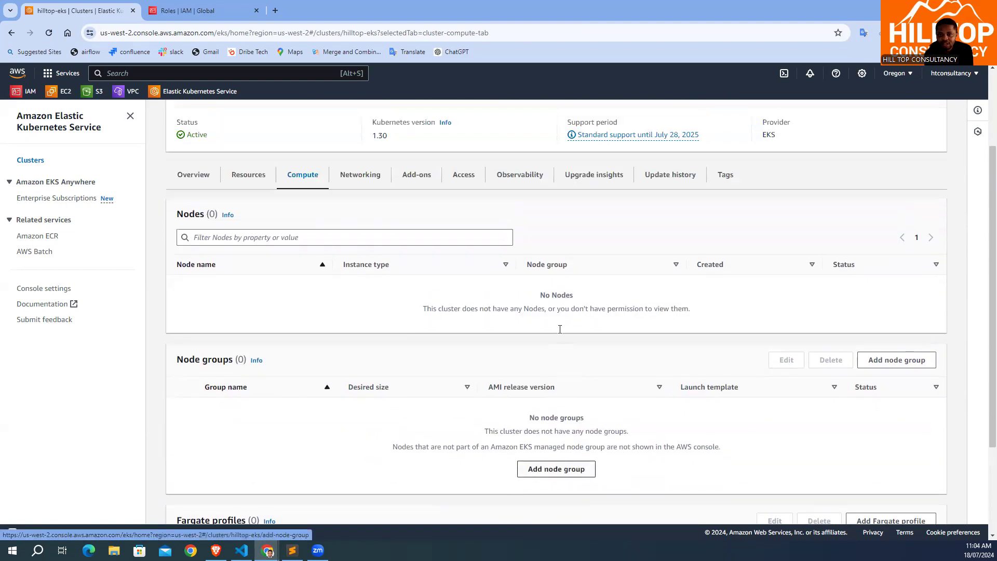
scroll(524, 361, "down", 1)
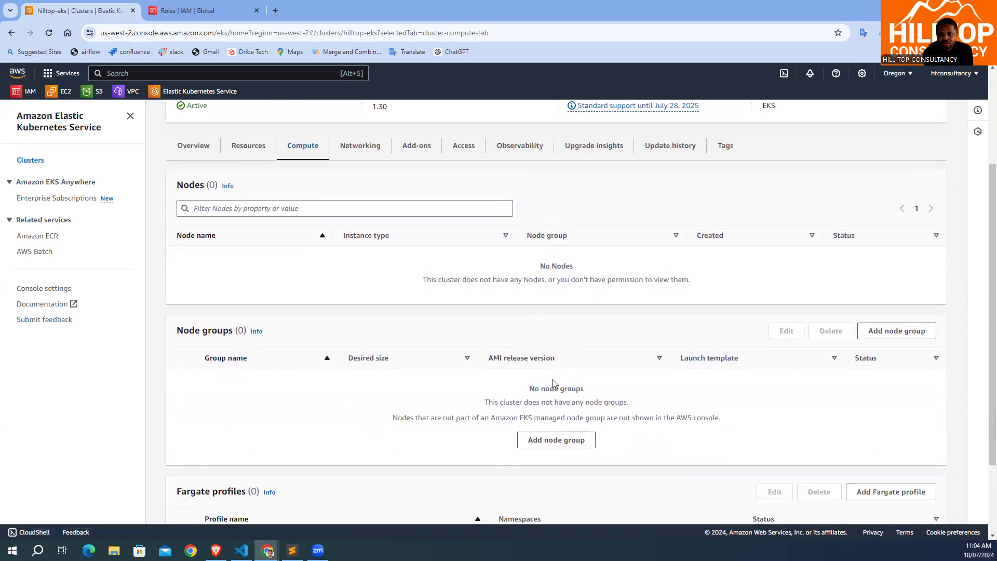
left_click(556, 440)
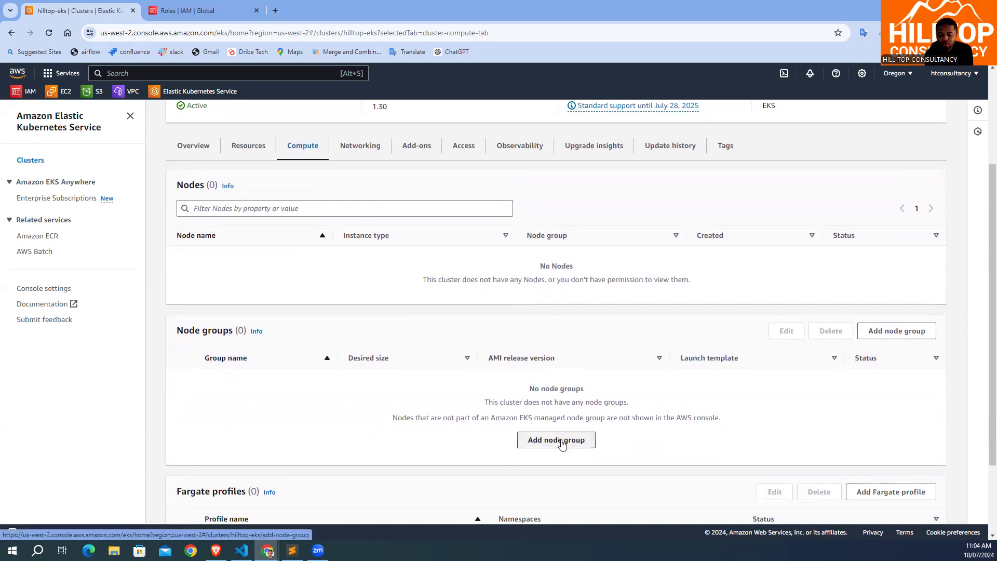
left_click(318, 293)
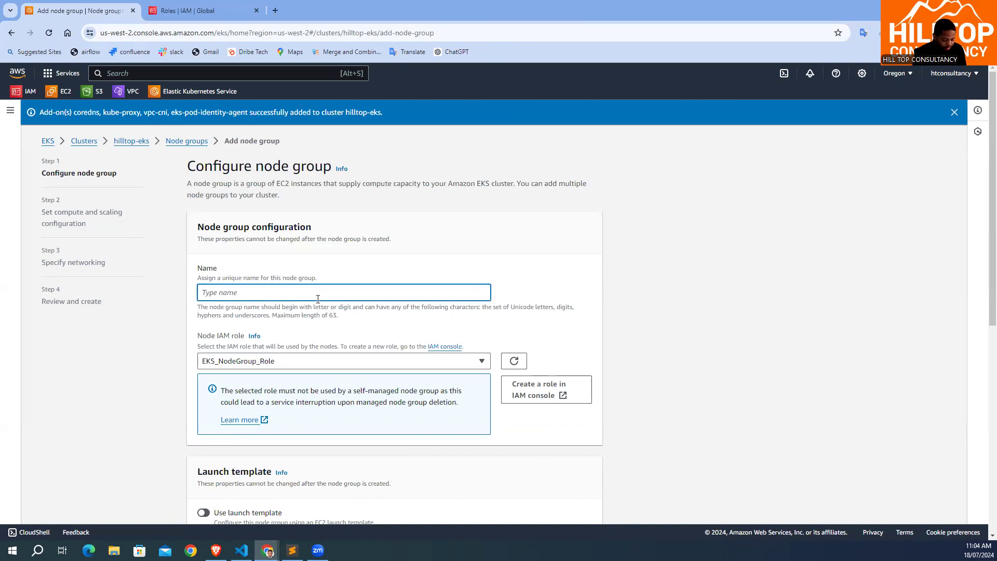
key("Caps_Lock")
type("HILL-TOP-NG")
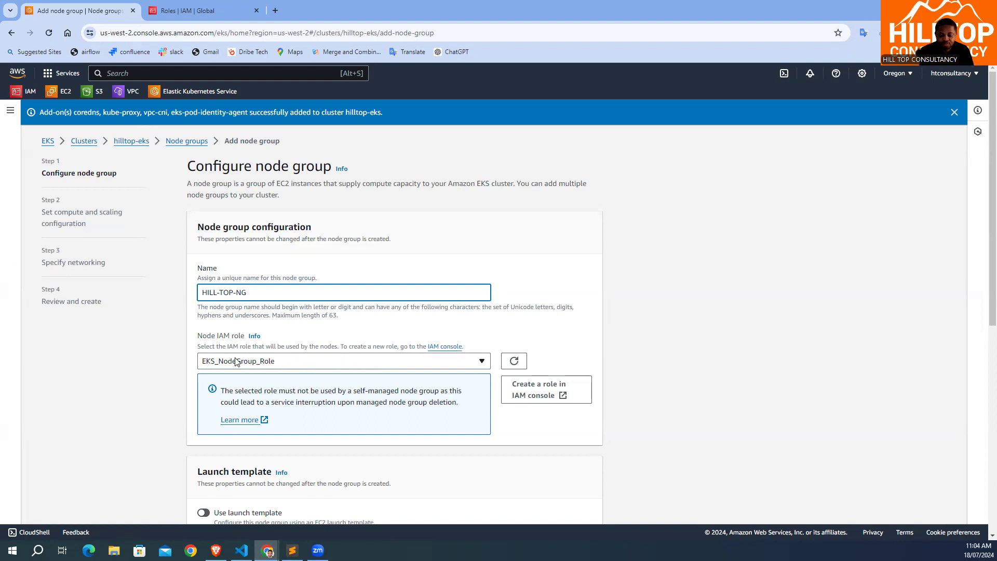
Open the creation of a new node IAM role and examine its preset EC2 use case, permissions policies and review page
left_click(565, 396)
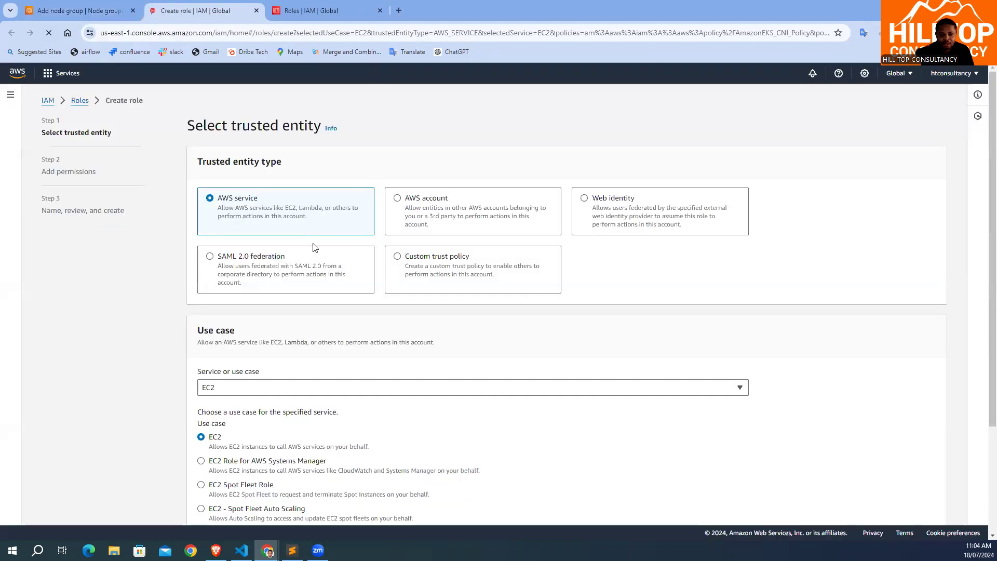
scroll(294, 277, "down", 1)
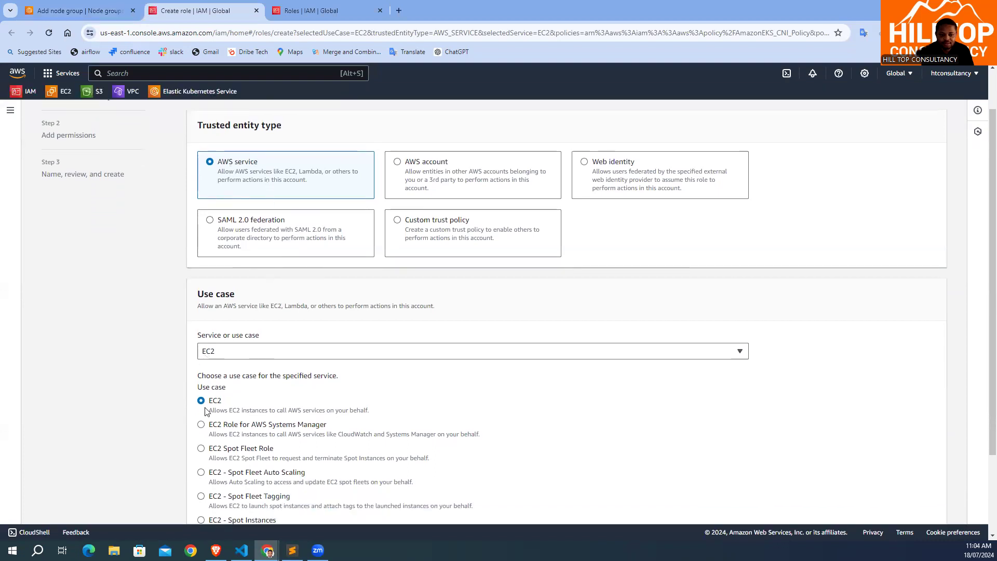
scroll(232, 401, "down", 2)
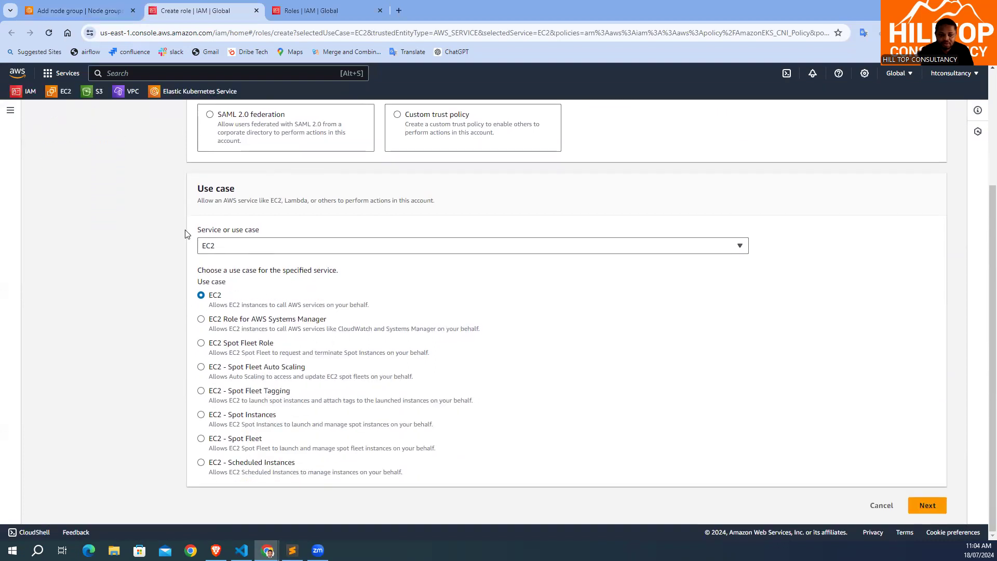
left_click(927, 505)
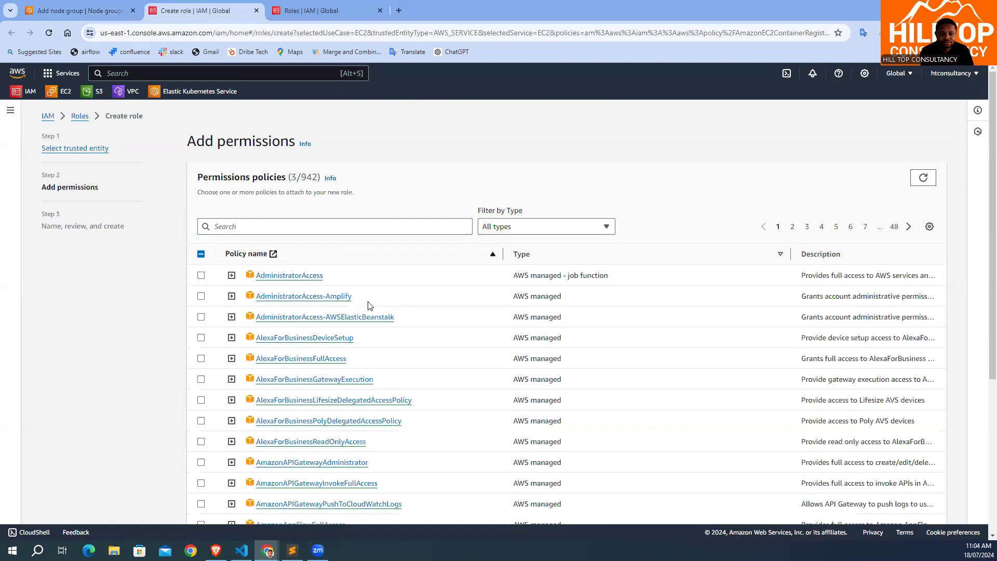
scroll(822, 526, "down", 5)
left_click(928, 505)
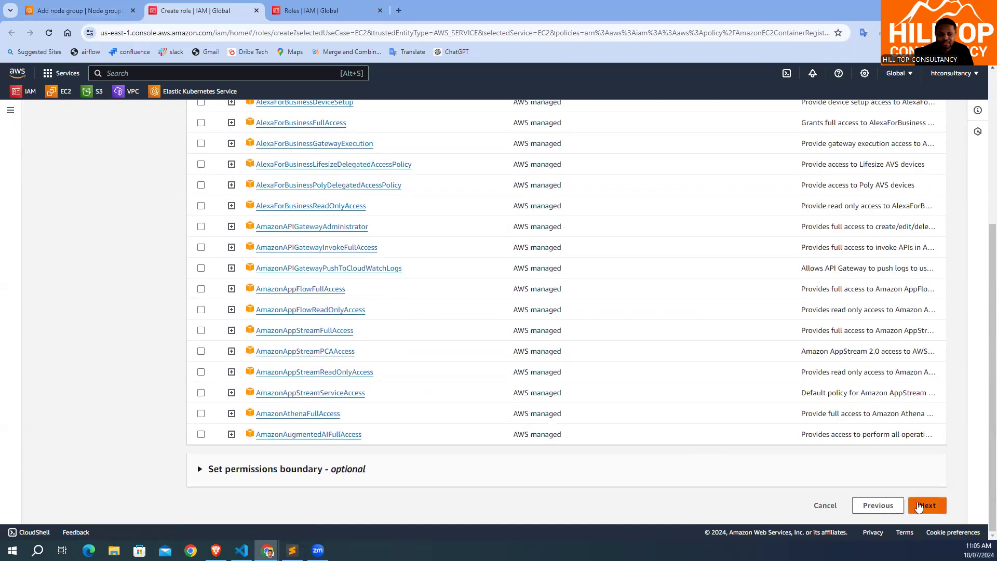
scroll(367, 296, "down", 5)
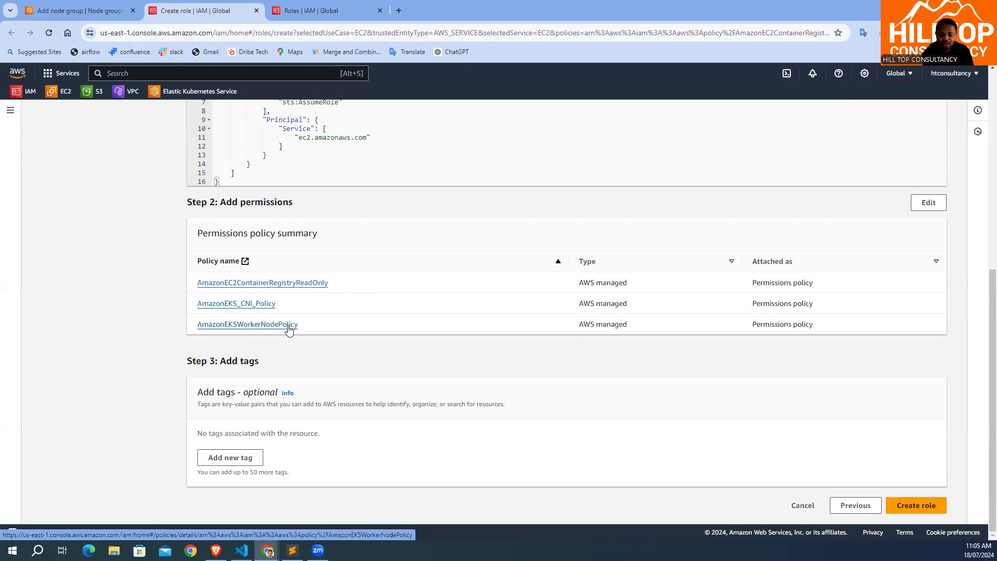
scroll(356, 353, "up", 7)
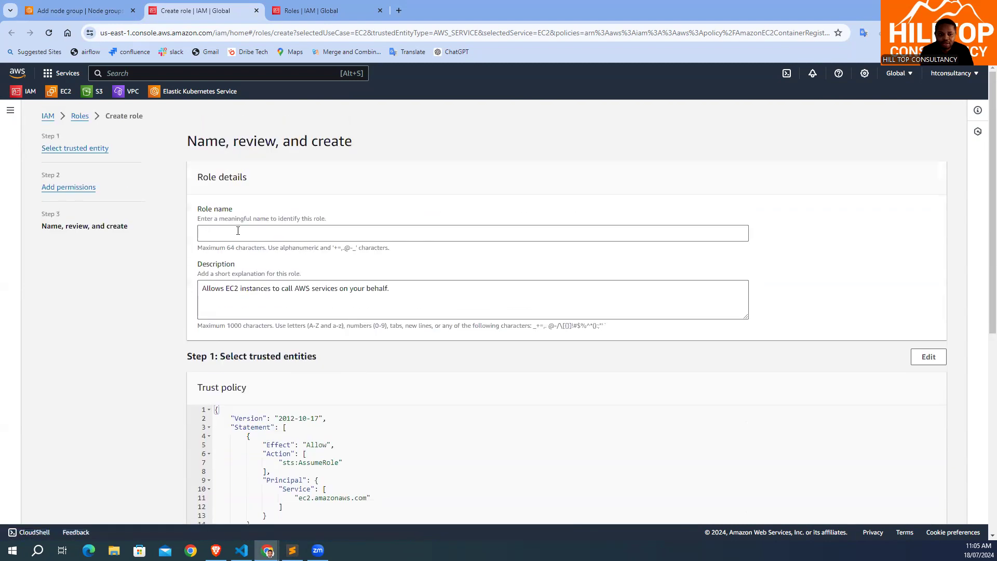
scroll(751, 341, "down", 7)
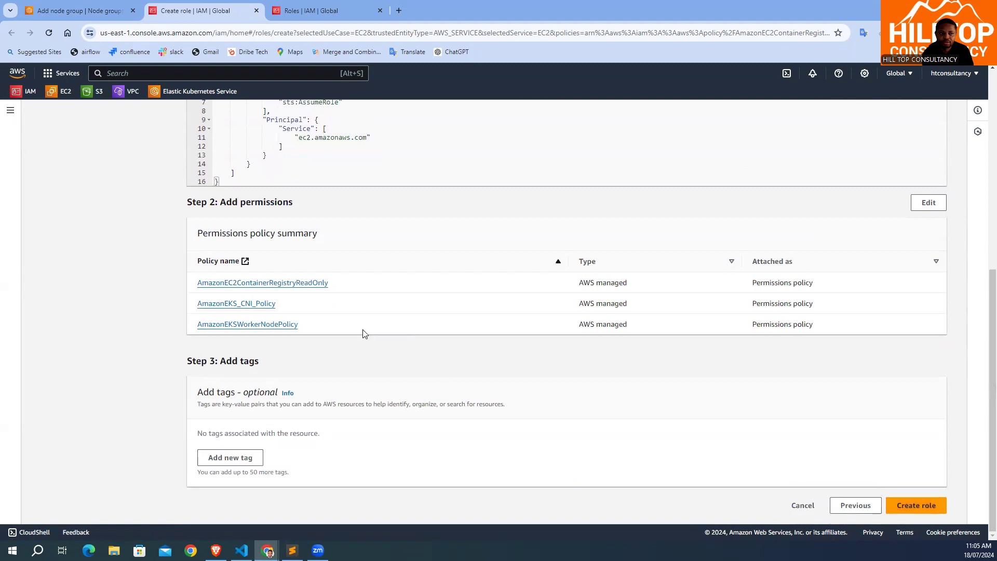
scroll(342, 265, "up", 7)
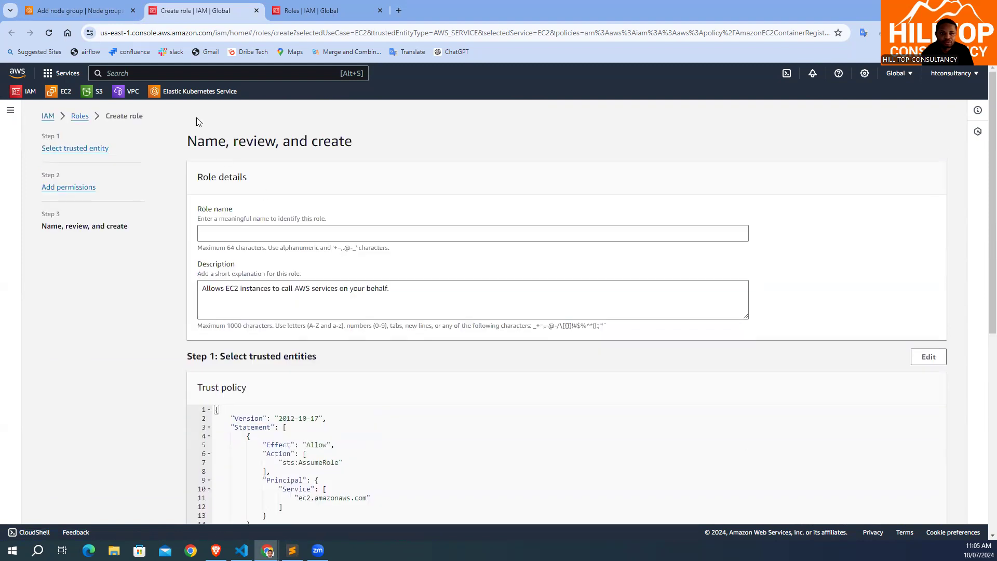
Abandon the new role and examine the permissions policies attached to the existing EKS_NodeGroup_Role
left_click(102, 11)
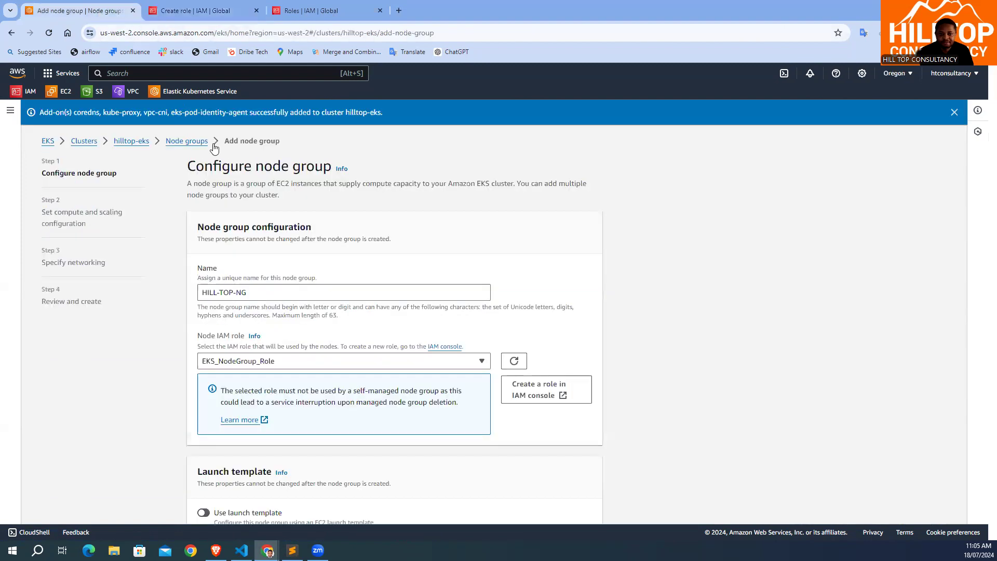
left_click(283, 363)
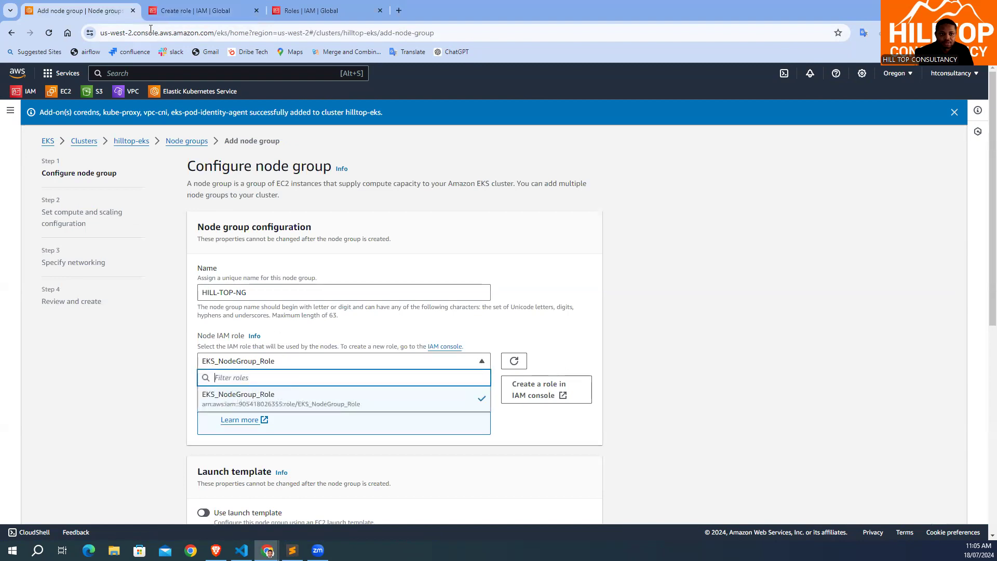
left_click(171, 11)
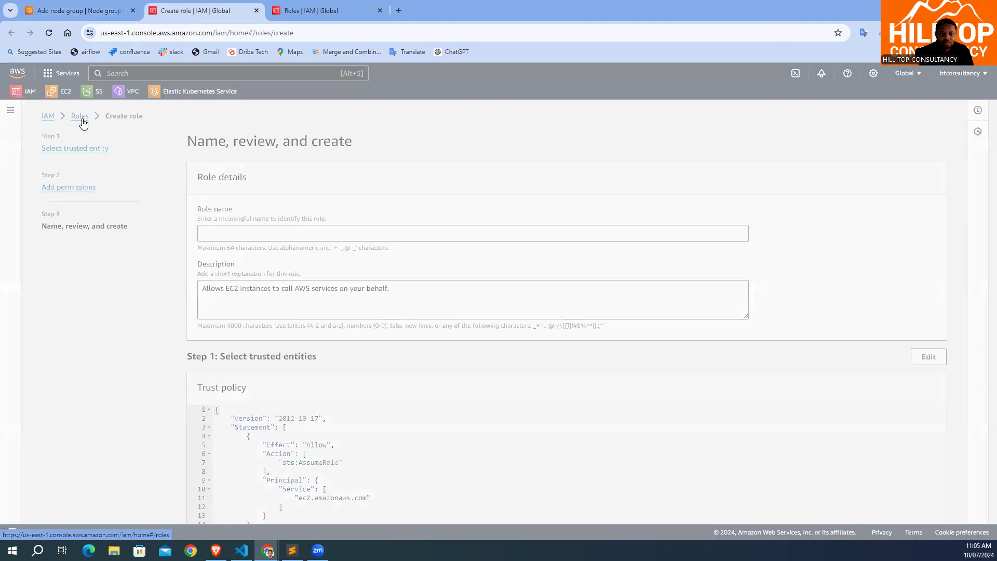
left_click(81, 116)
left_click(625, 348)
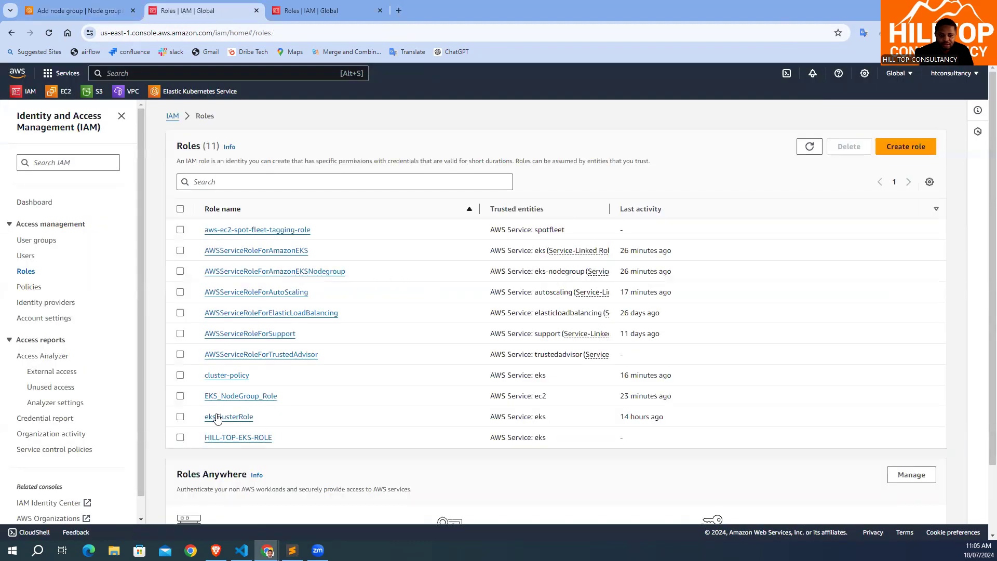
left_click(262, 401)
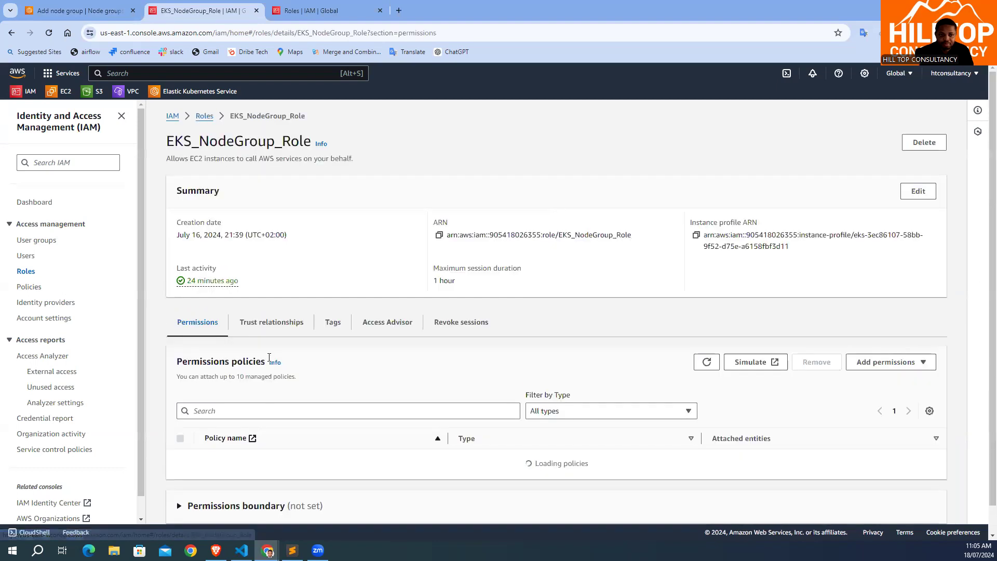
scroll(269, 363, "down", 2)
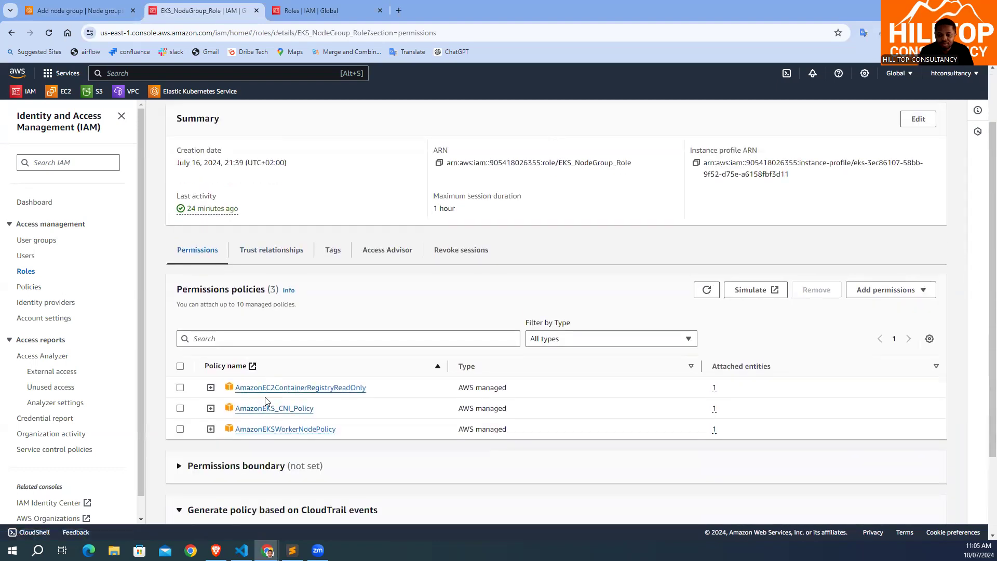
Return to the node group setup, keep EKS_NodeGroup_Role without launch template, labels, taints or tags, and continue to compute and scaling
left_click(94, 15)
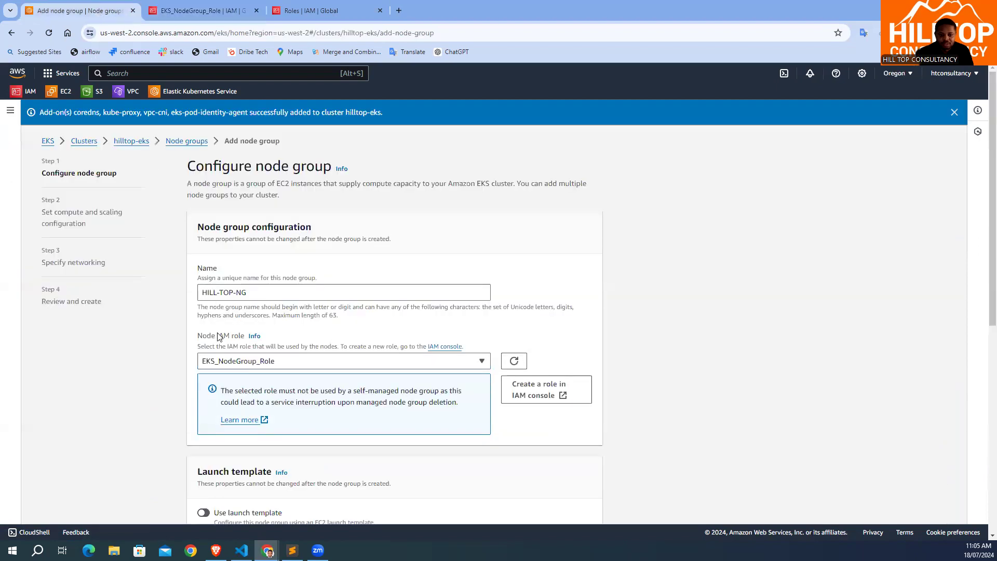
scroll(301, 384, "down", 3)
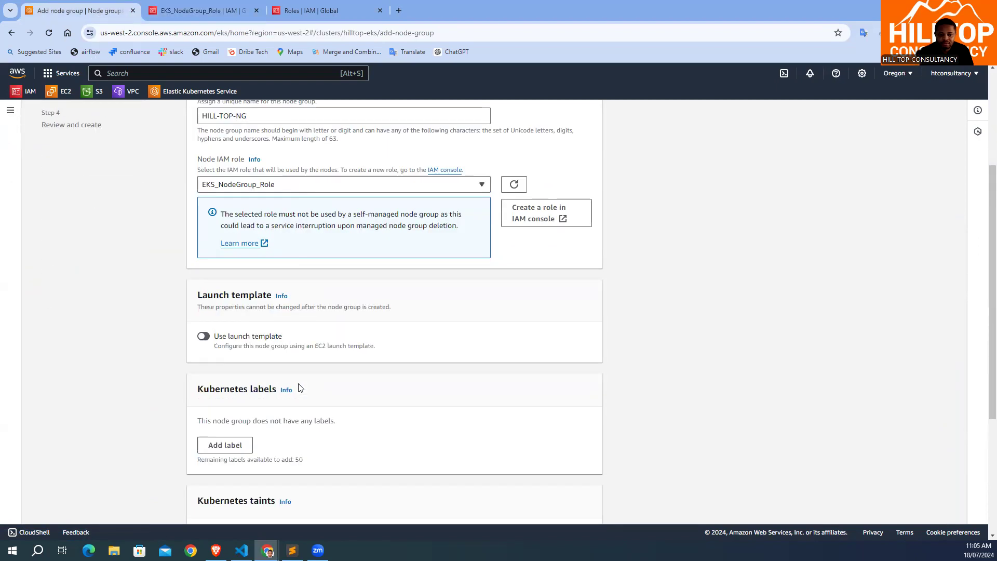
scroll(296, 387, "down", 1)
scroll(292, 384, "down", 2)
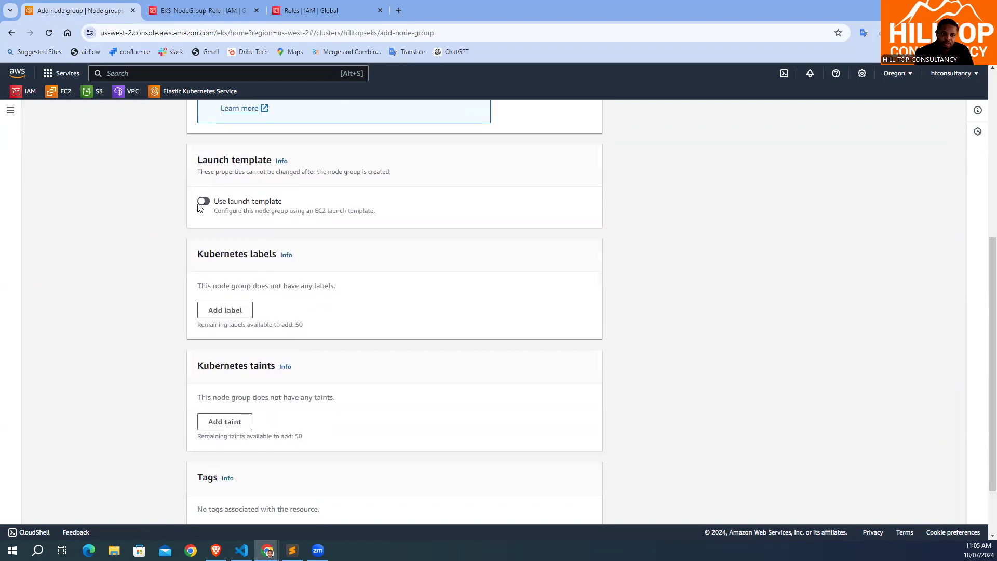
scroll(294, 323, "down", 2)
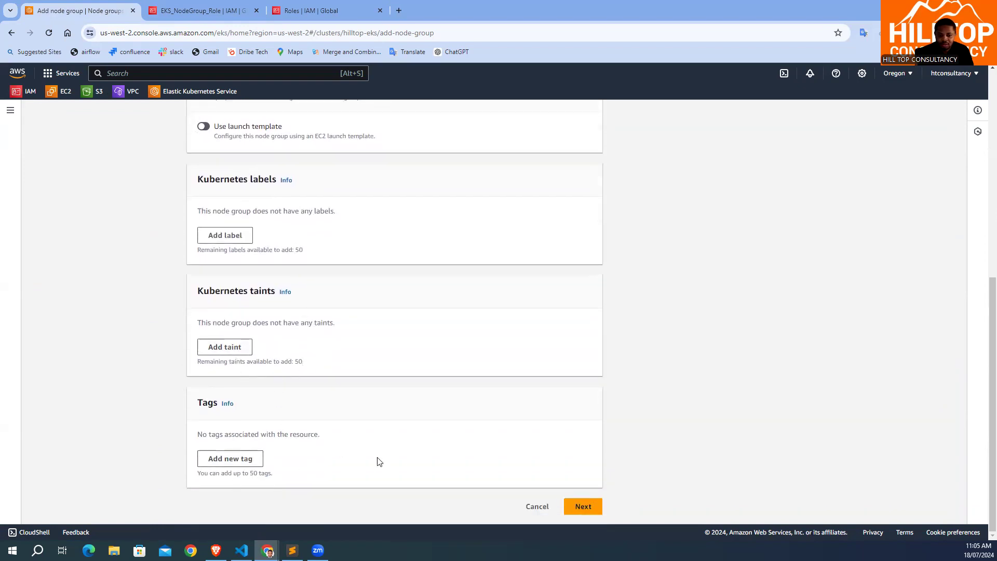
left_click(583, 506)
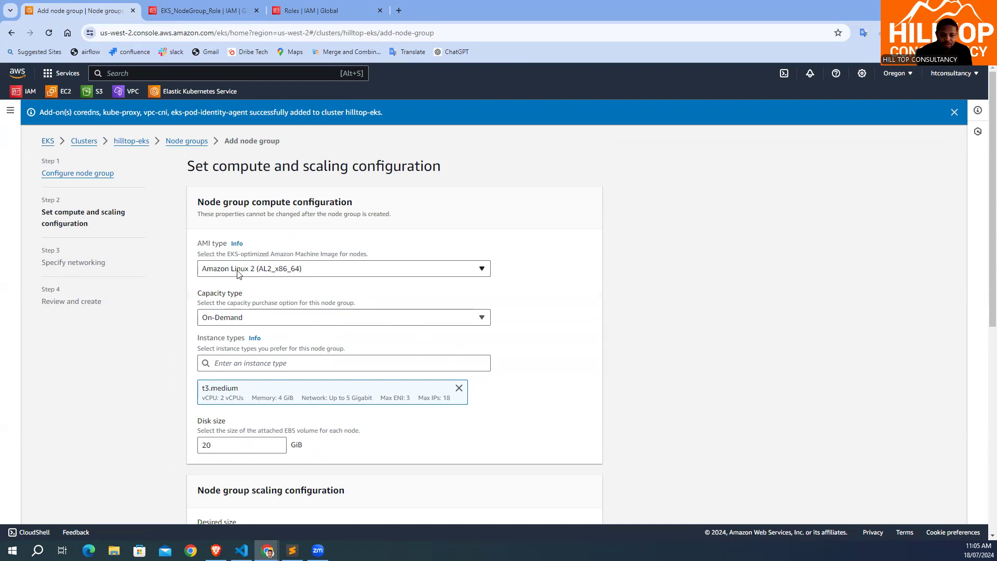
Keep Amazon Linux 2 (AL2_x86_64) as the AMI type and On-Demand as the capacity type
left_click(335, 273)
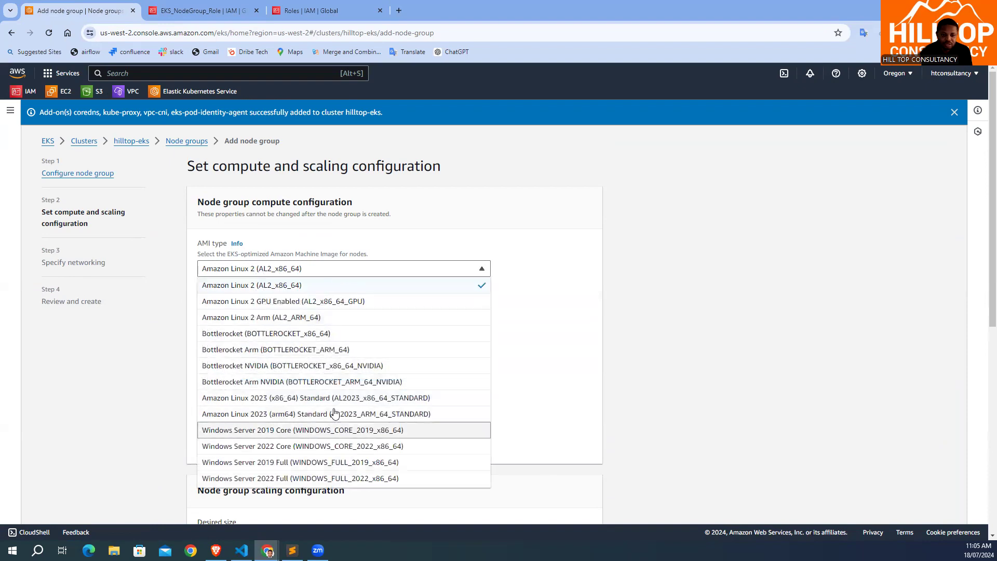
left_click(467, 229)
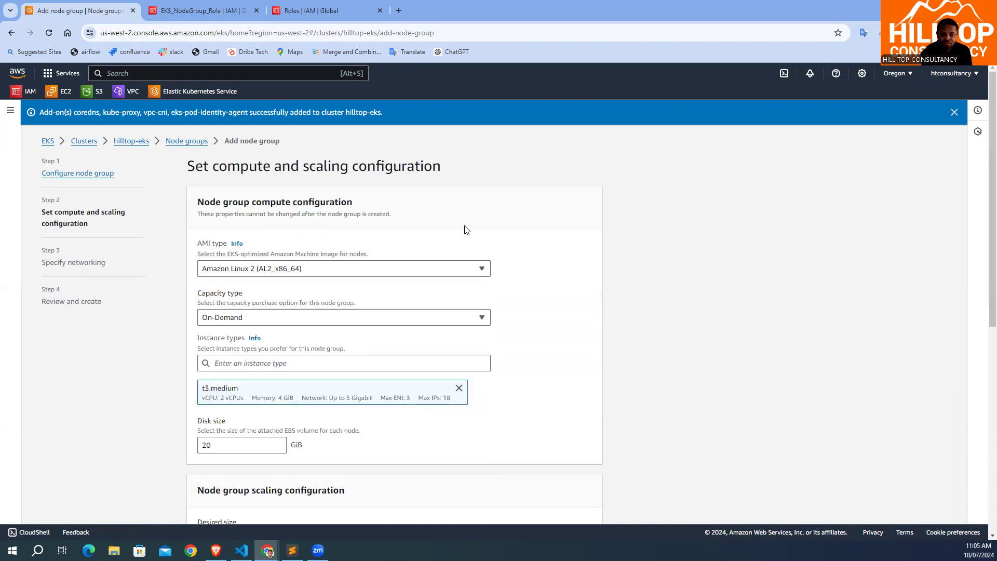
left_click(219, 321)
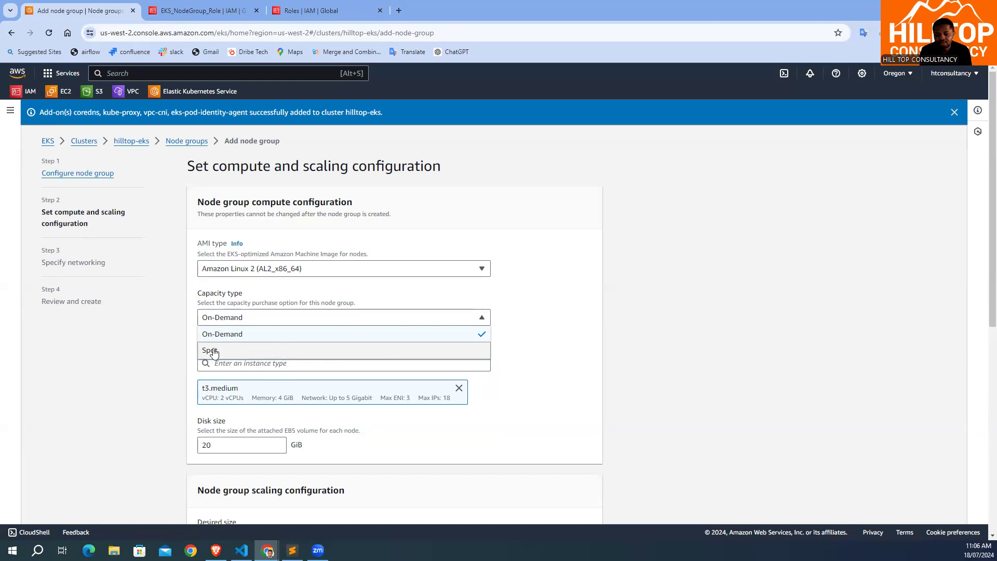
left_click(229, 339)
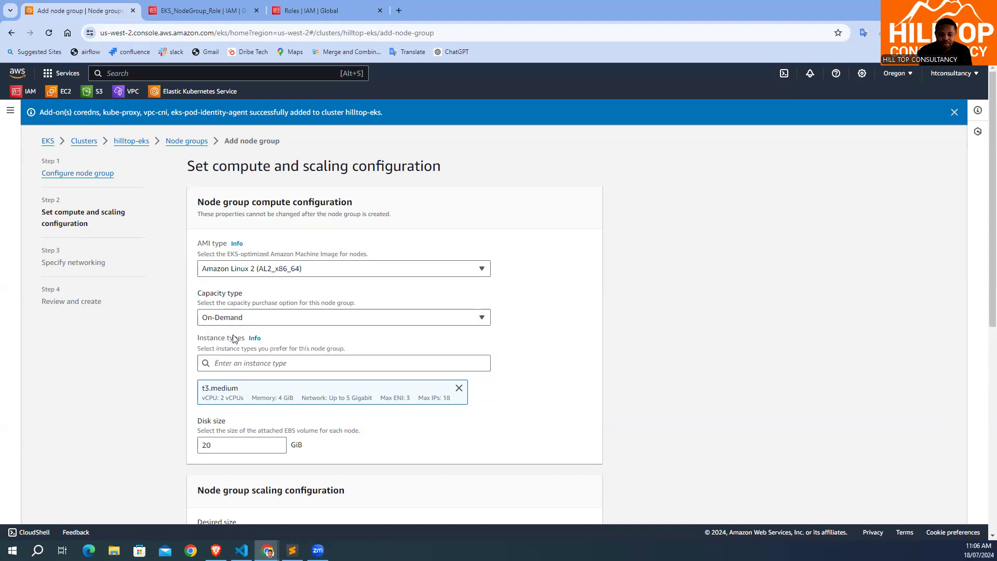
Set the node group's minimum size to 1 node and its maximum size to 3 nodes
scroll(254, 348, "down", 3)
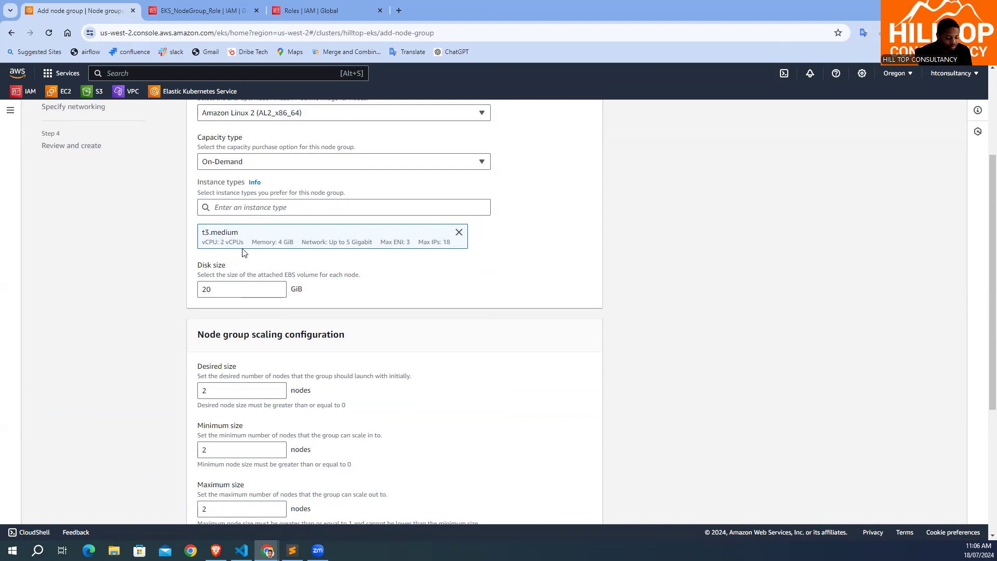
scroll(259, 270, "down", 2)
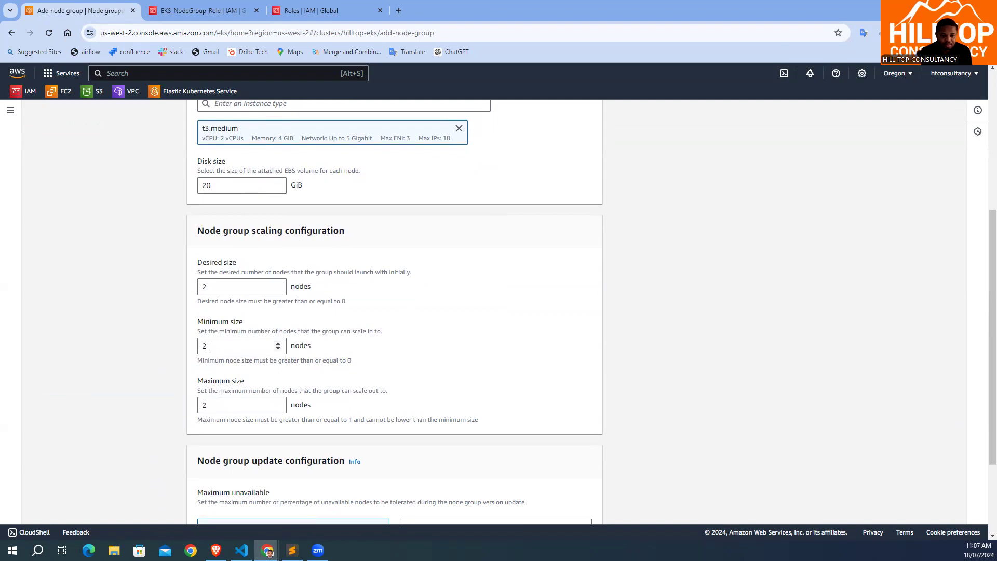
left_click(278, 349)
left_click(279, 404)
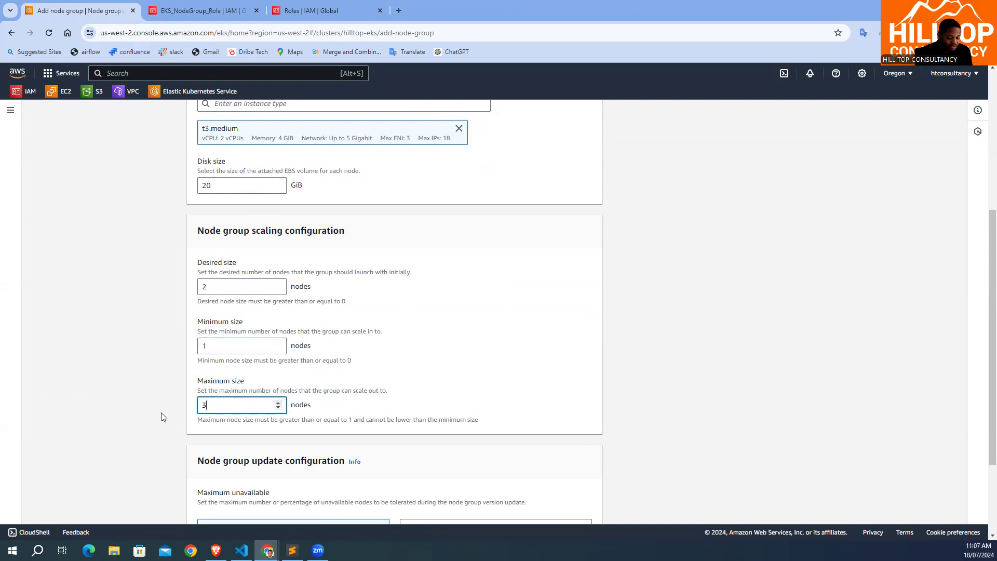
Set the maximum unavailable nodes during version updates to 1 and continue to networking
scroll(257, 398, "down", 3)
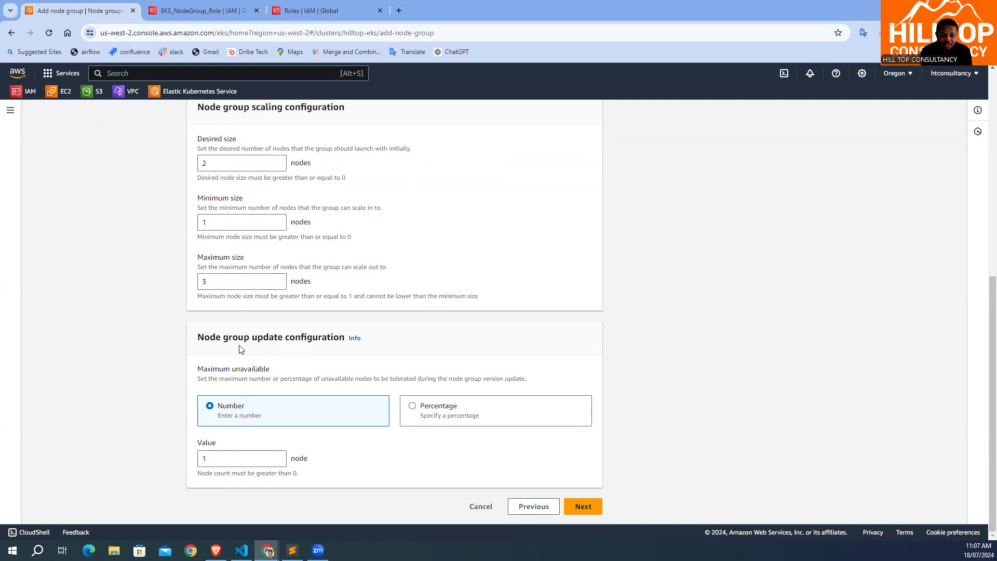
left_click(205, 459)
type("1")
left_click(583, 506)
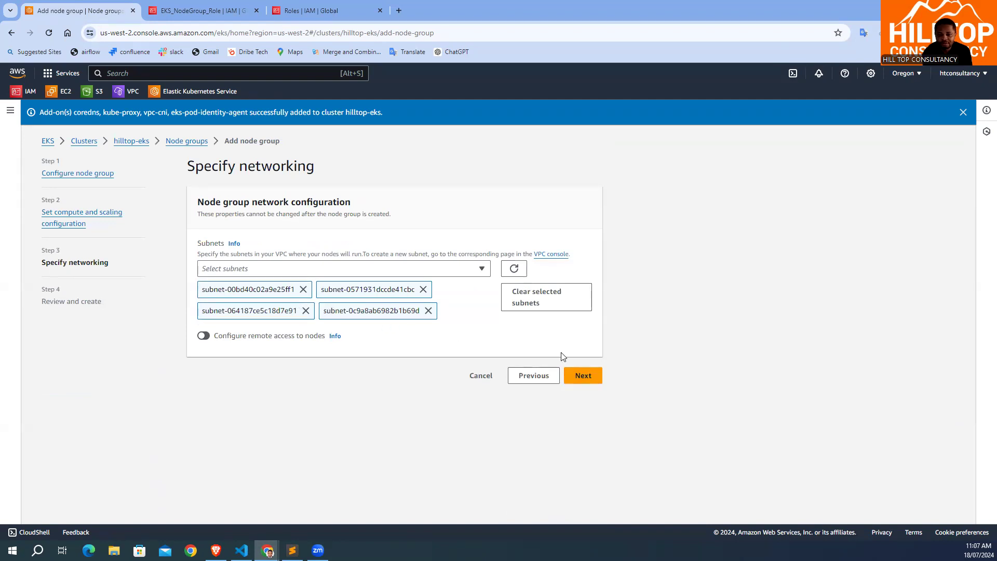
Keep the preselected subnets without remote access, then review the configuration and create the HILL-TOP-NG node group
left_click(600, 379)
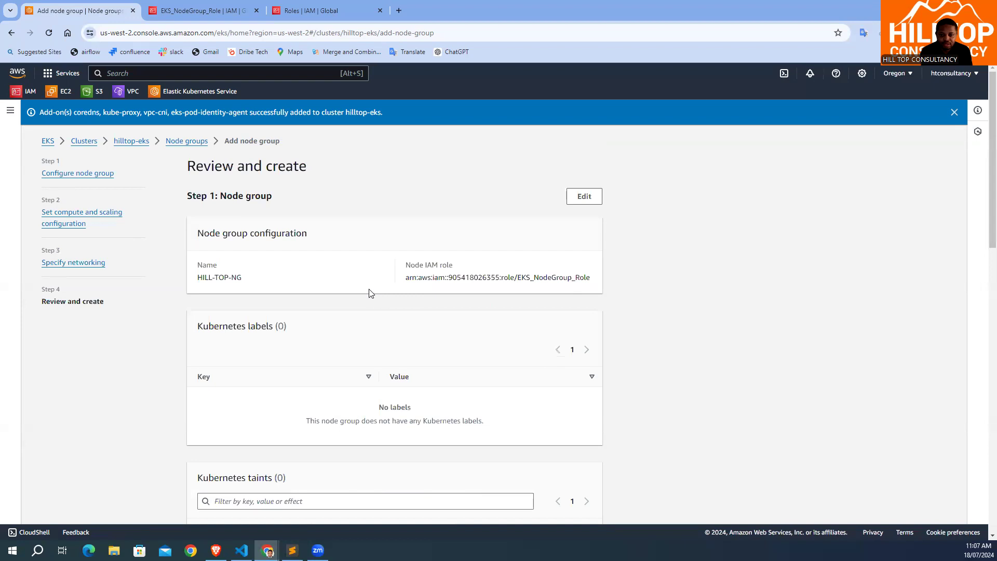
scroll(369, 291, "down", 8)
scroll(369, 307, "down", 5)
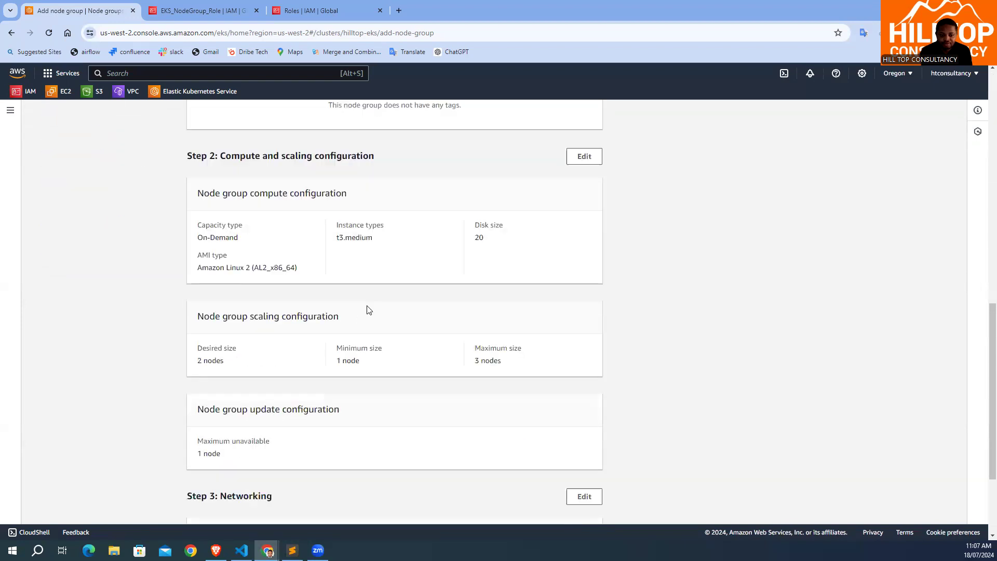
left_click(582, 507)
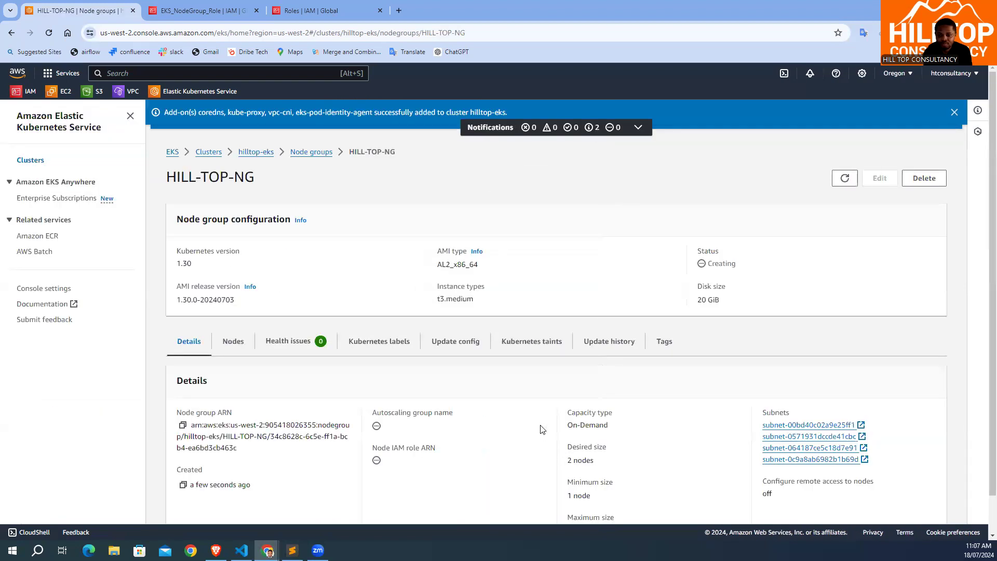
Examine the HILL-TOP-NG node group's details and its status among the hilltop-eks cluster's compute resources
scroll(540, 425, "down", 1)
scroll(534, 421, "up", 1)
left_click(309, 151)
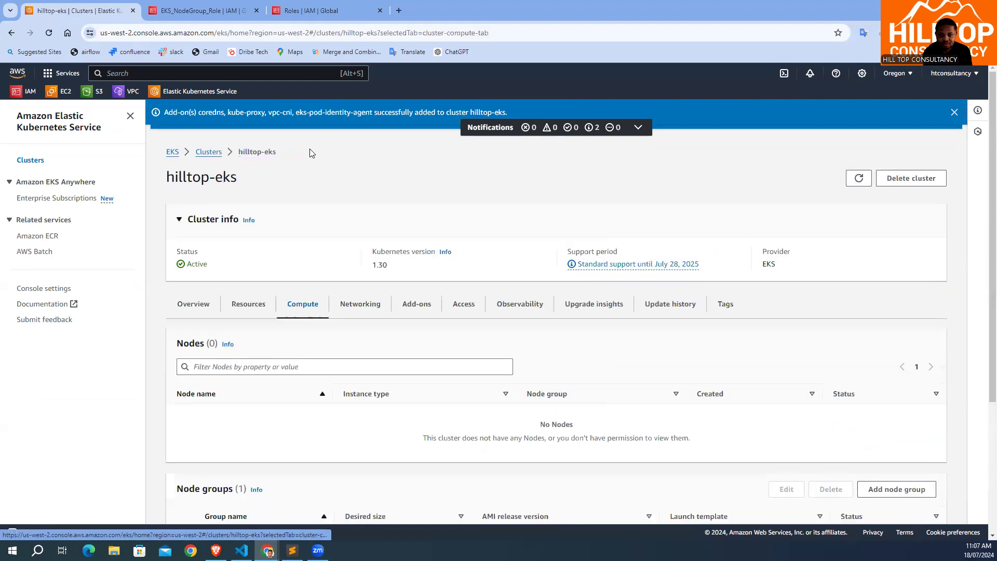
scroll(417, 425, "down", 1)
scroll(417, 425, "down", 2)
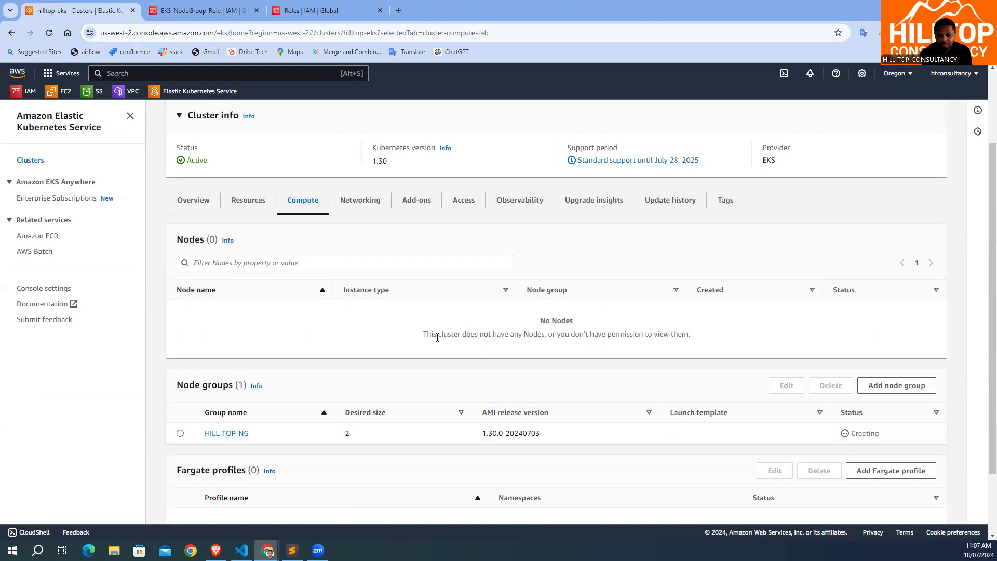
scroll(350, 442, "down", 2)
scroll(349, 441, "up", 2)
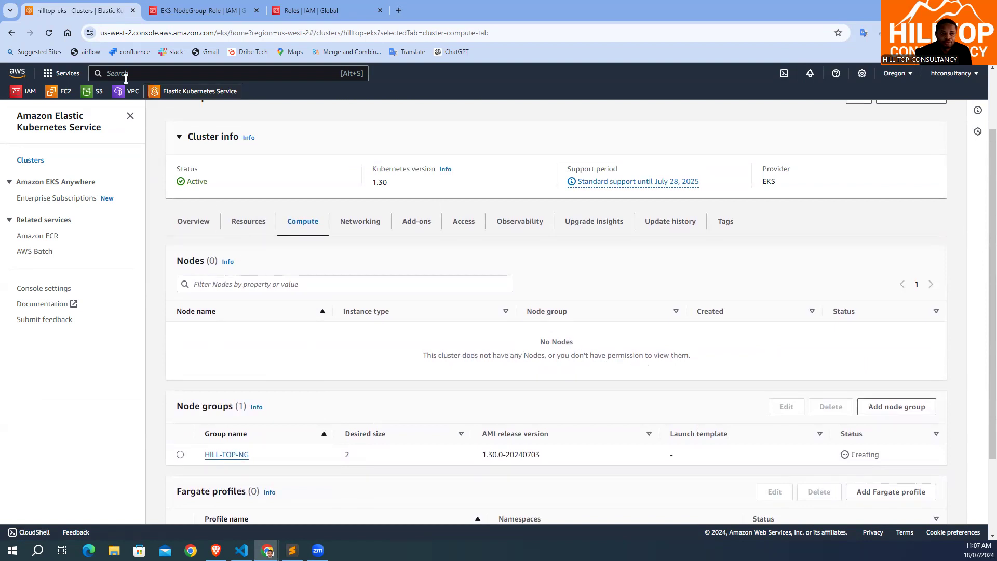
Open the EC2 console in a separate browser tab and list all instances without the running-state filter
right_click(47, 92)
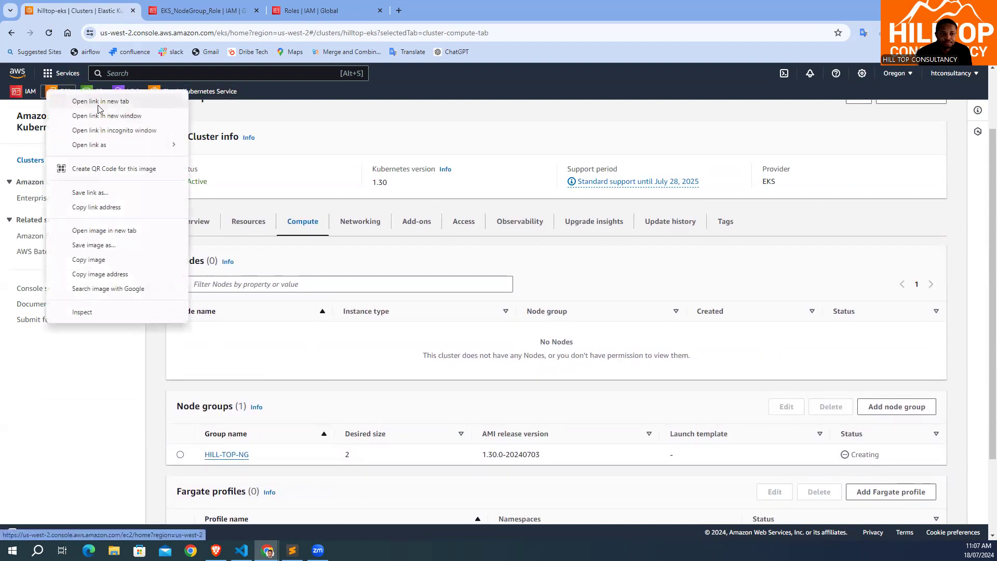
left_click(83, 101)
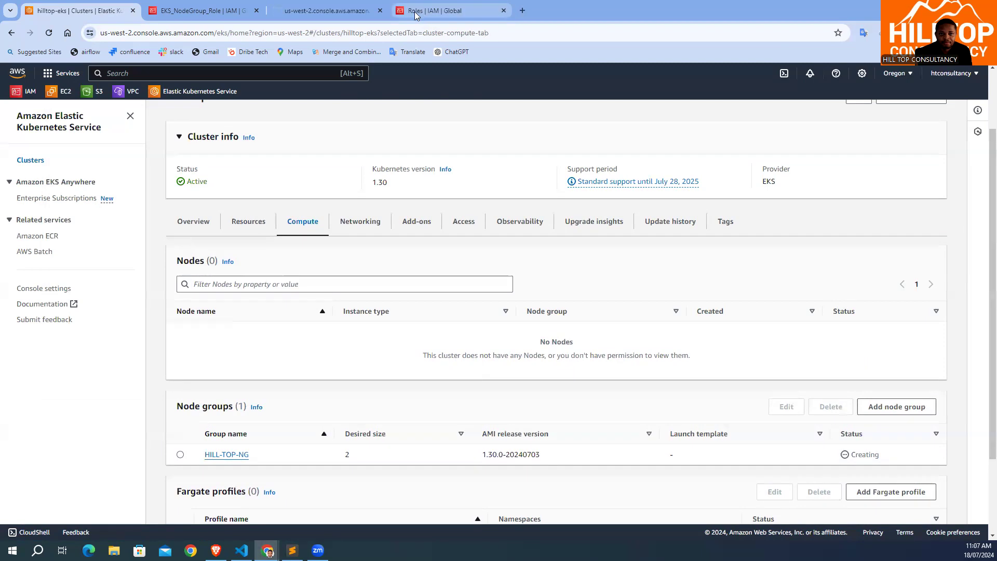
left_click(314, 11)
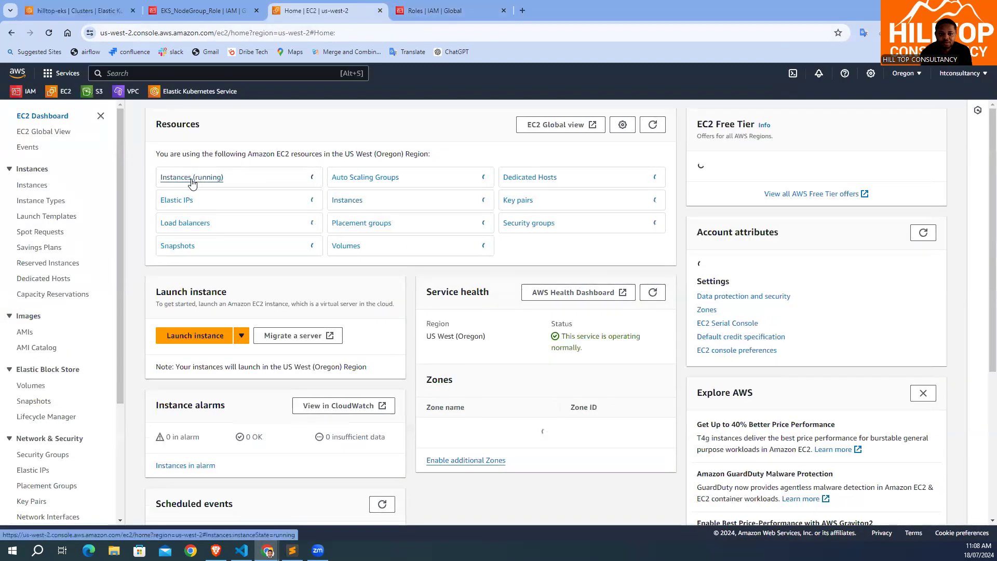
left_click(202, 180)
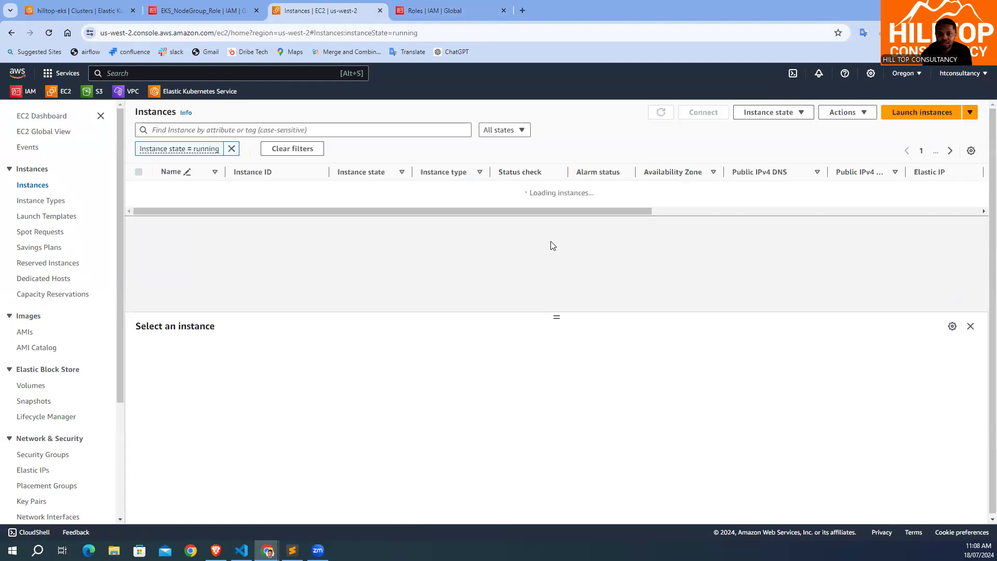
left_click(232, 148)
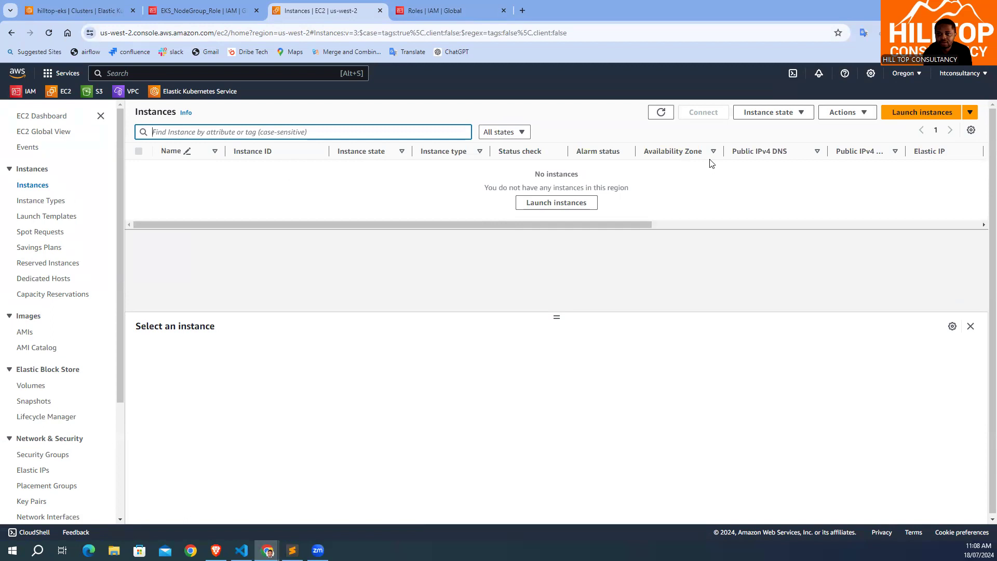
Refresh the EC2 instance list, check the hilltop-eks compute resources, and examine the worker node instances' type and status
left_click(659, 113)
left_click(660, 113)
left_click(660, 113)
left_click(659, 113)
left_click(23, 7)
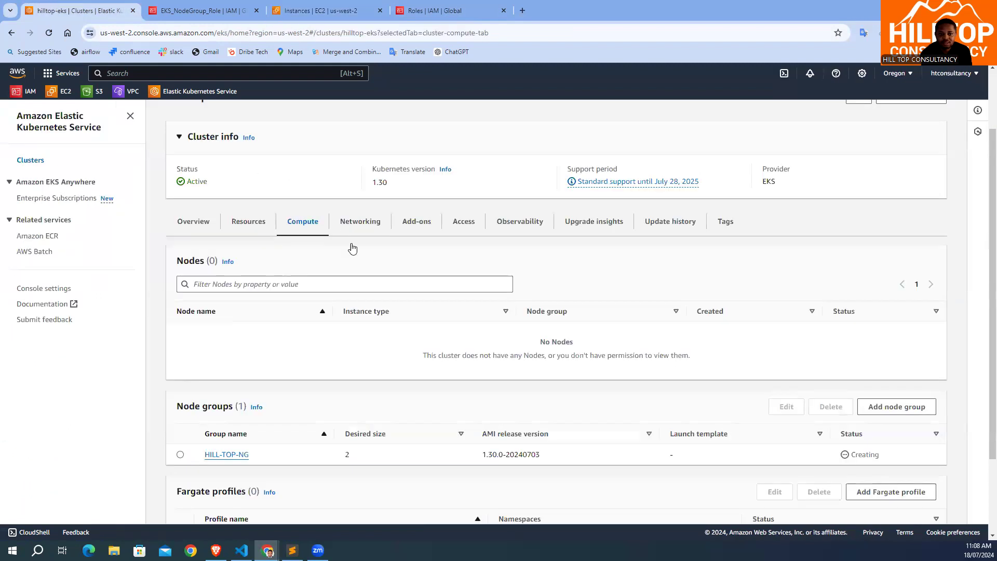
scroll(420, 331, "down", 2)
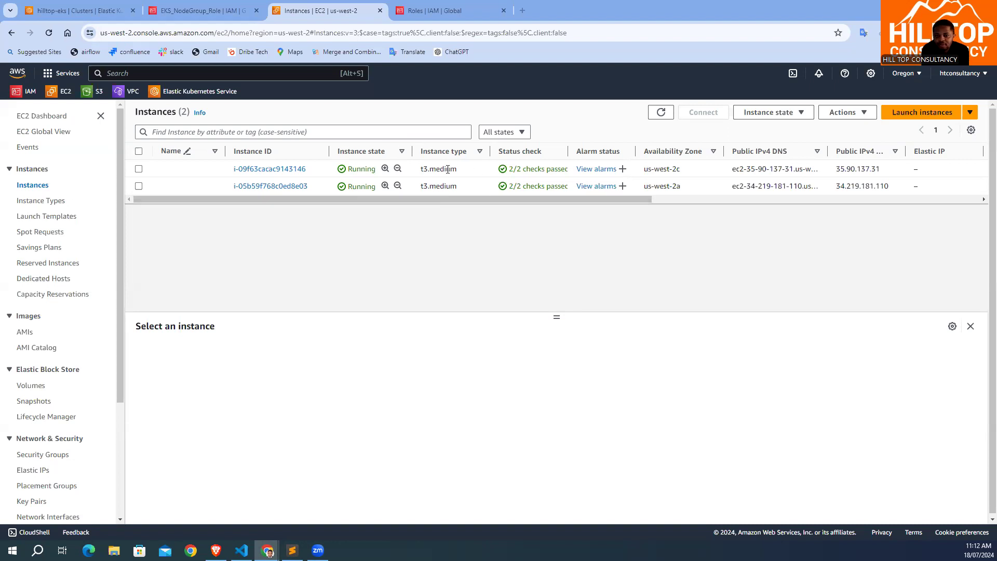
left_click_drag(528, 199, 410, 194)
Return to the hilltop-eks cluster and examine its nodes and the HILL-TOP-NG node group's status
left_click(104, 10)
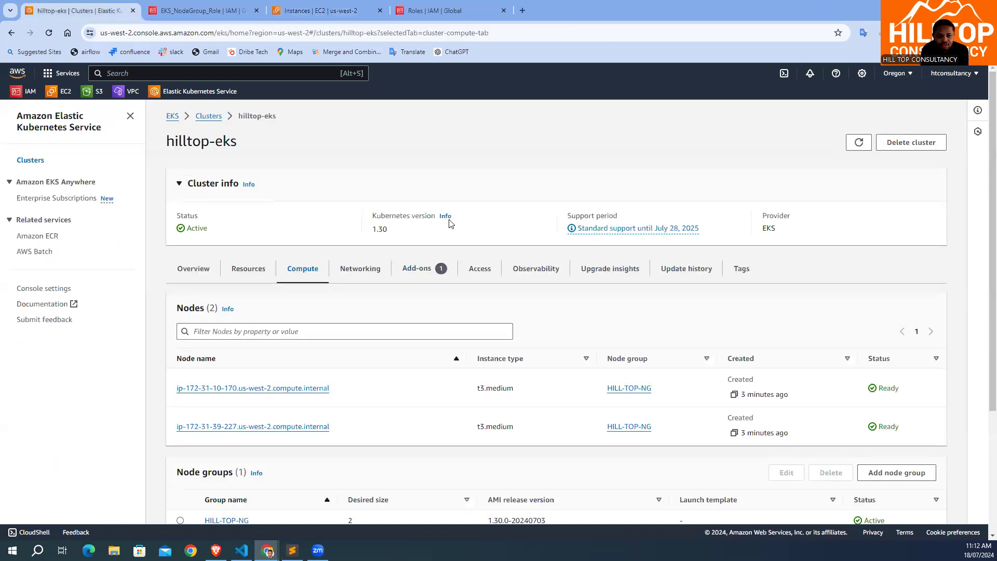
scroll(464, 260, "down", 3)
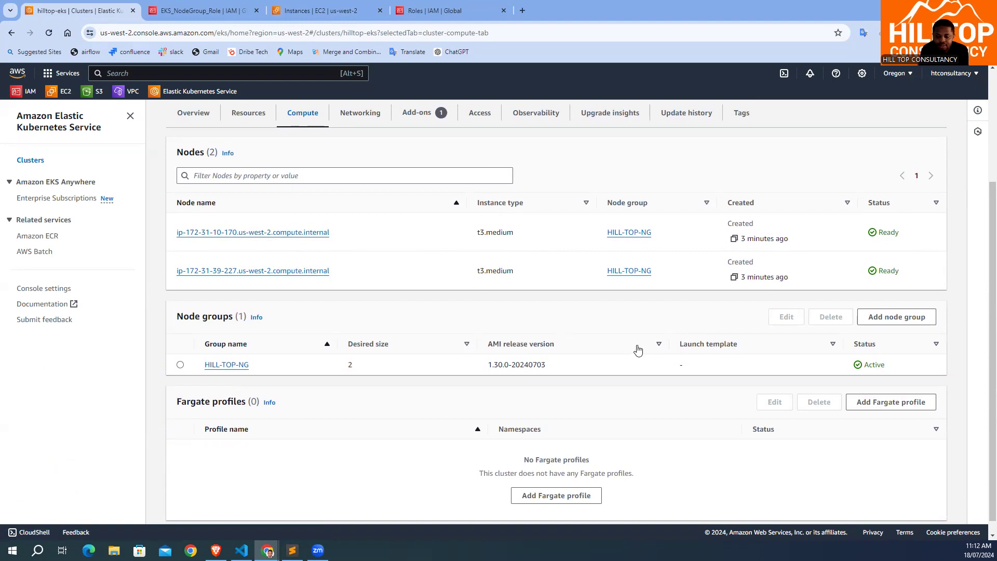
scroll(612, 351, "up", 1)
scroll(611, 351, "up", 2)
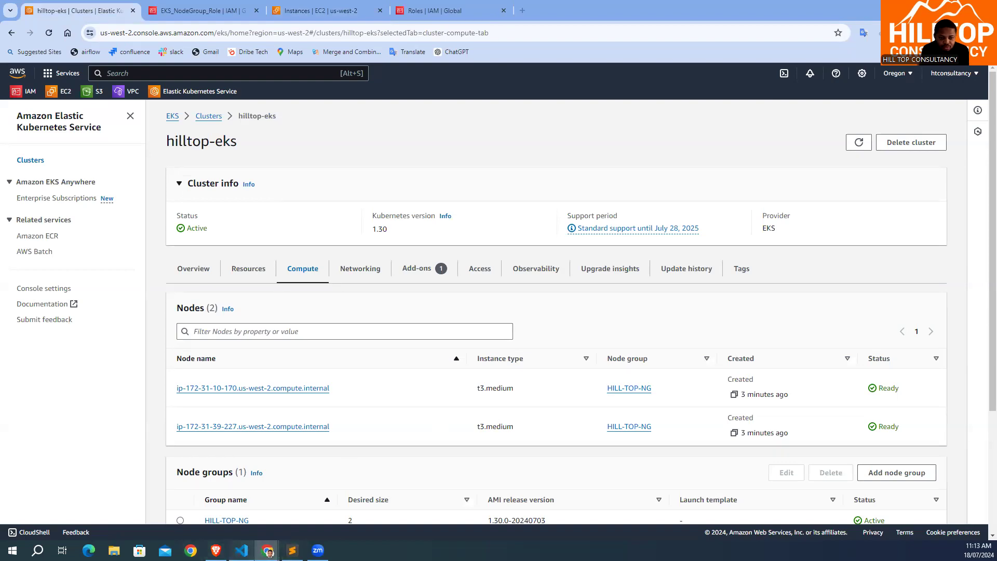
Switch to the Visual Studio Code terminal, open the file holding the AWS credentials, and run aws configure
left_click(242, 550)
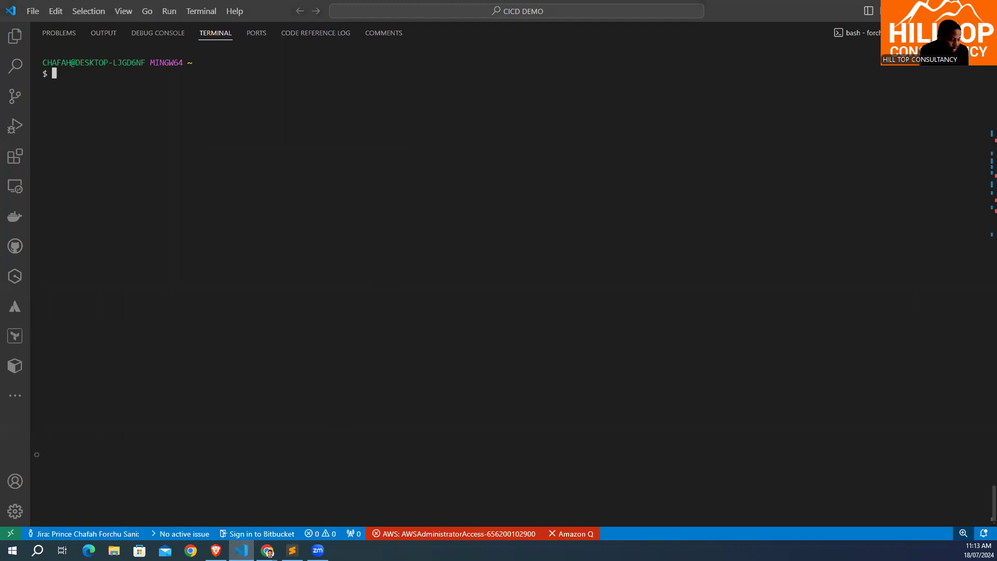
key("super+e")
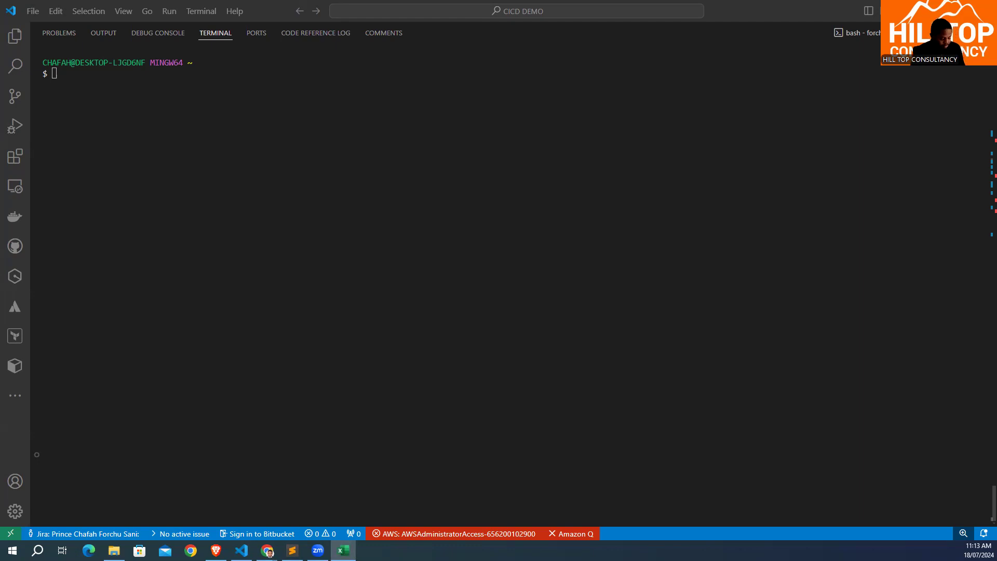
left_click(165, 102)
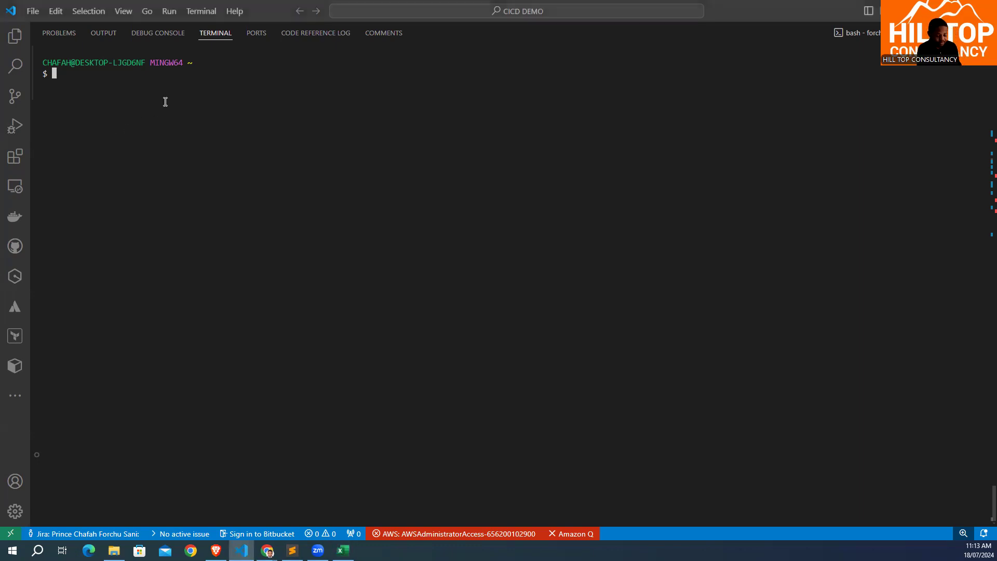
type("cd")
key("BackSpace")
key("BackSpace")
type("aws conf")
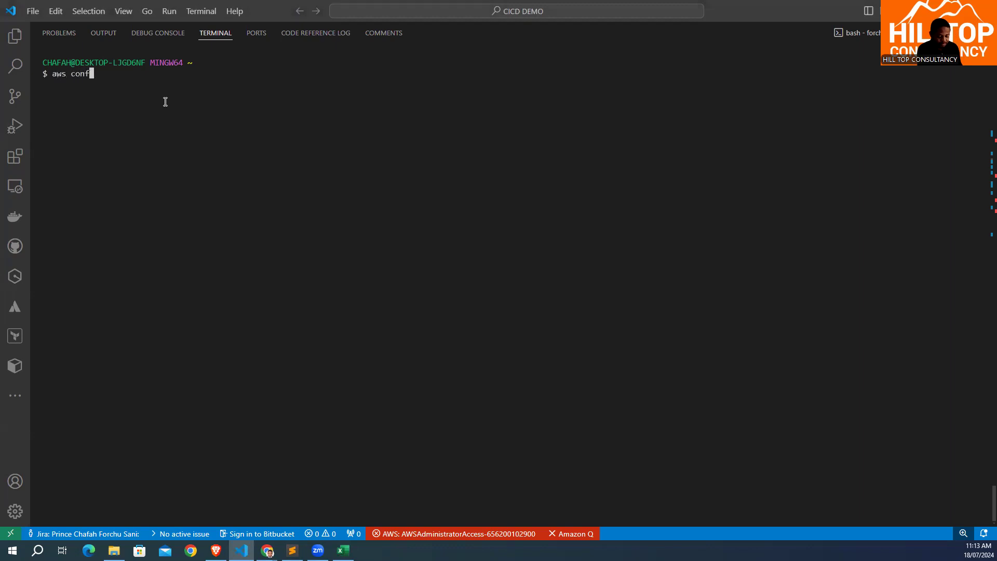
type("igure")
key("Return")
Enter the AWS access key ID and the AWS secret access key for the CLI configuration
key("ctrl+v")
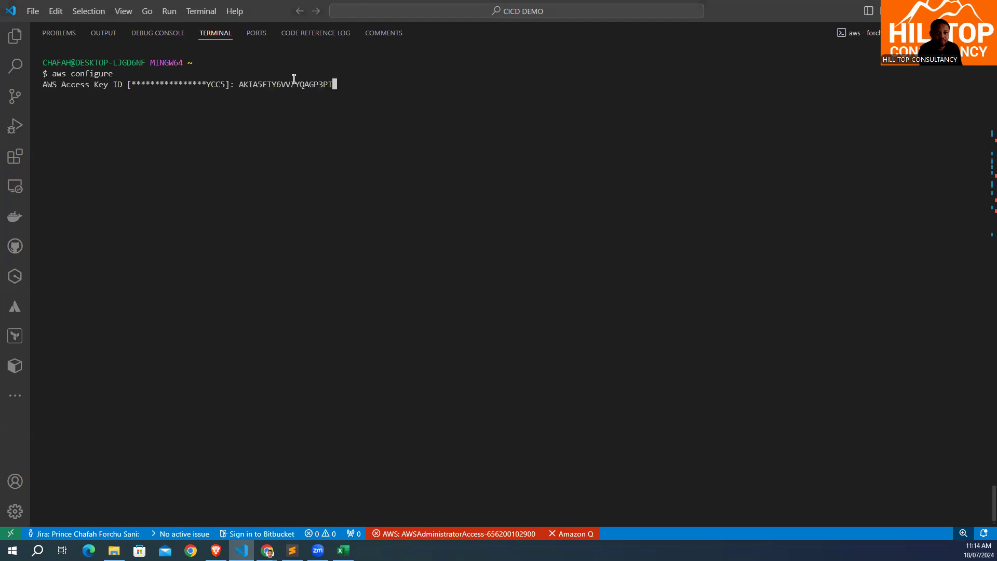
key("Return")
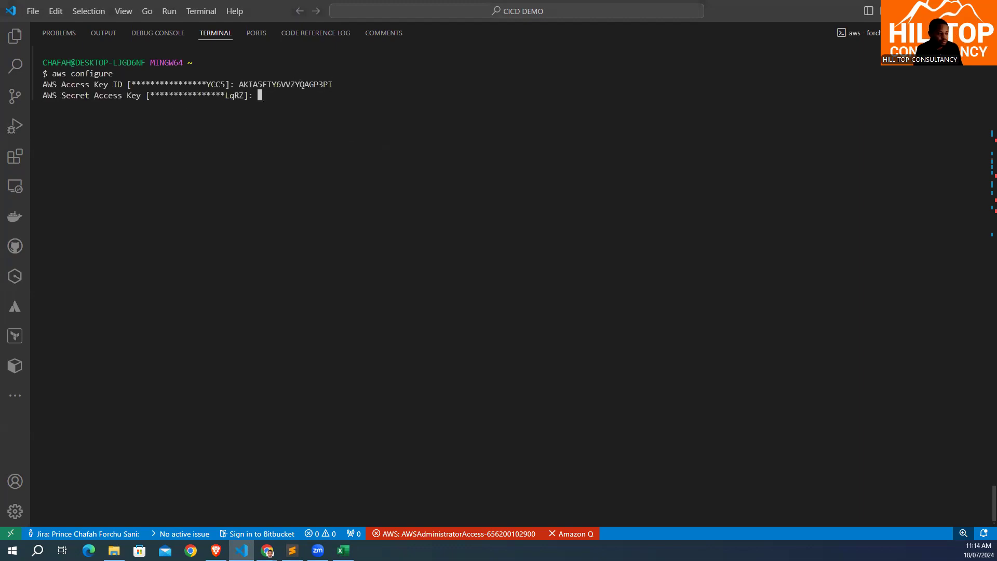
key("alt+Tab")
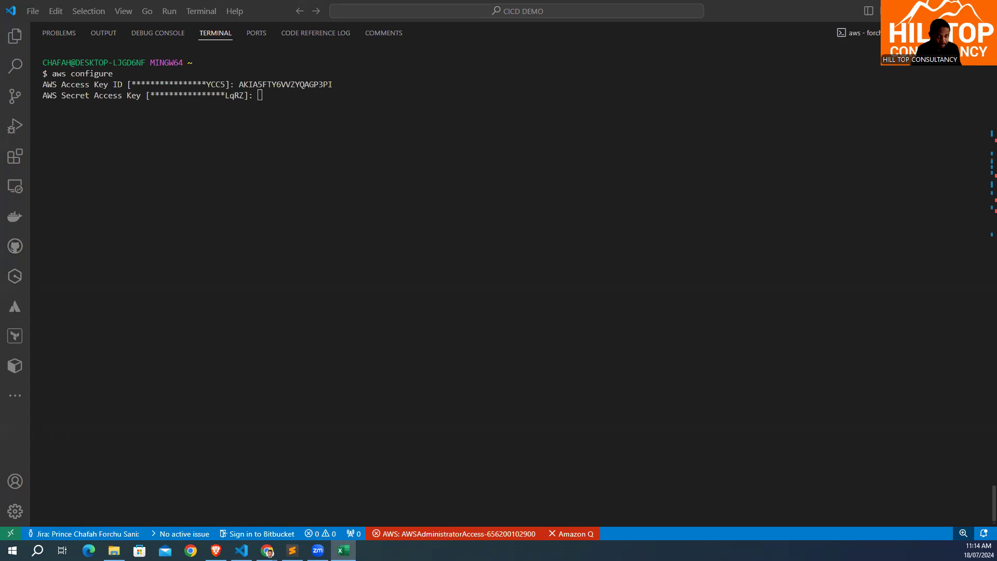
left_click(318, 123)
key("ctrl+v")
key("Return")
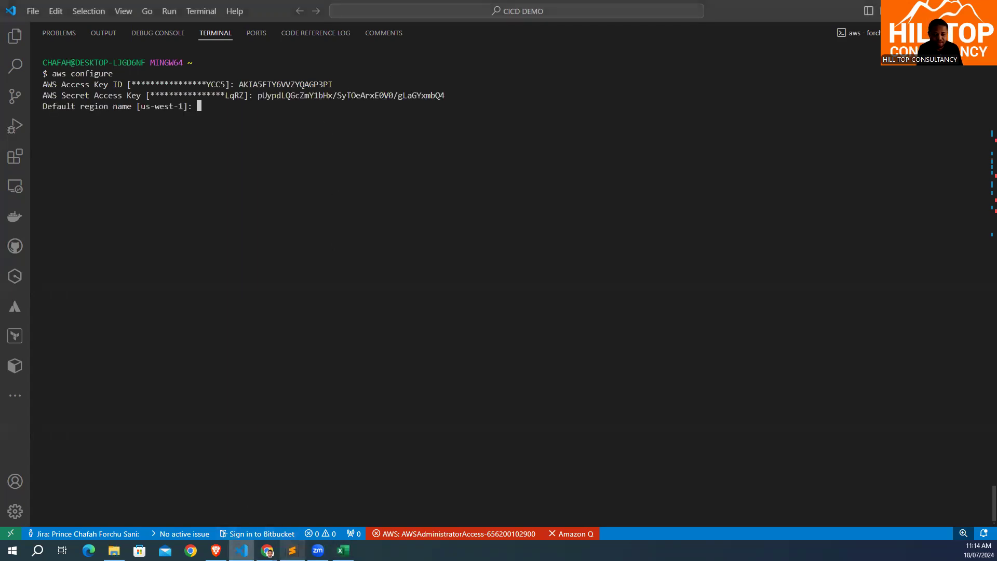
Look up Oregon's region code in the AWS console, then set the CLI's default region to us-west-2 and output format to json
mouse_move(267, 550)
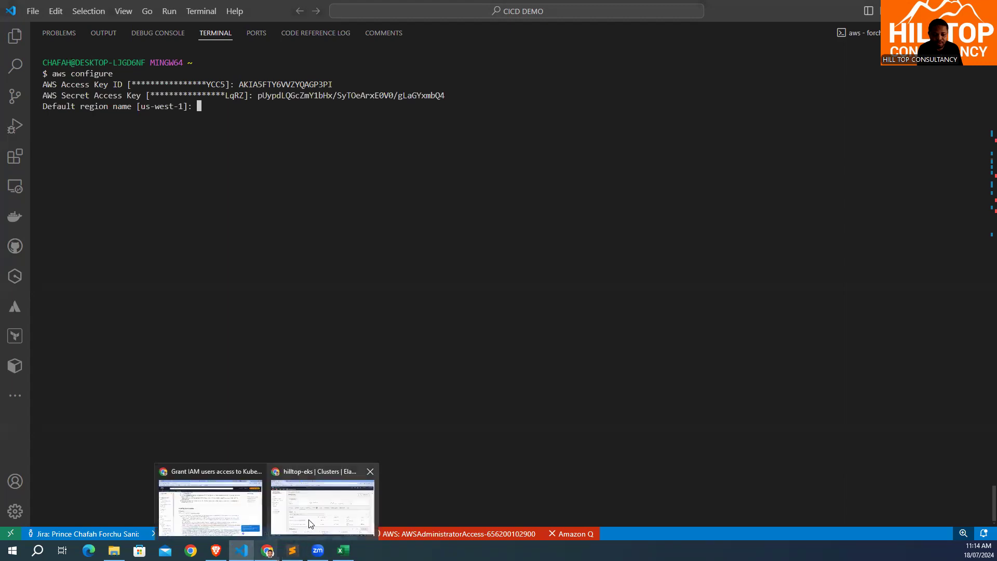
left_click(322, 515)
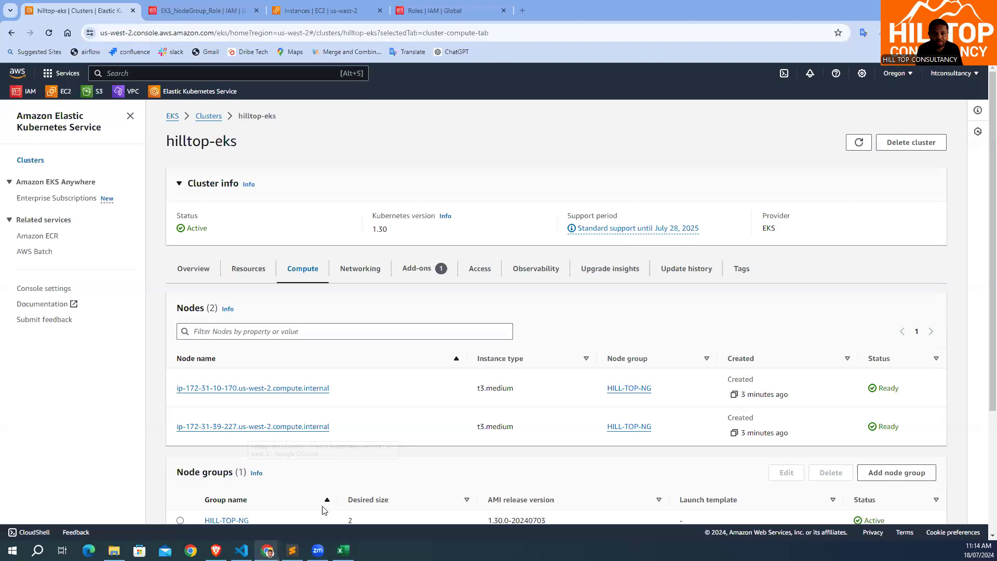
left_click(897, 73)
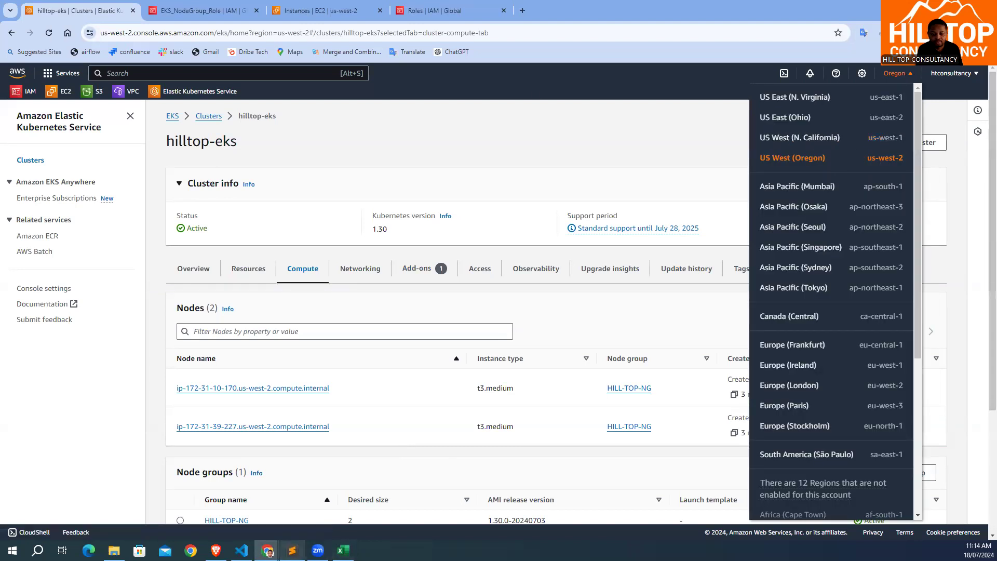
mouse_move(241, 550)
left_click(244, 507)
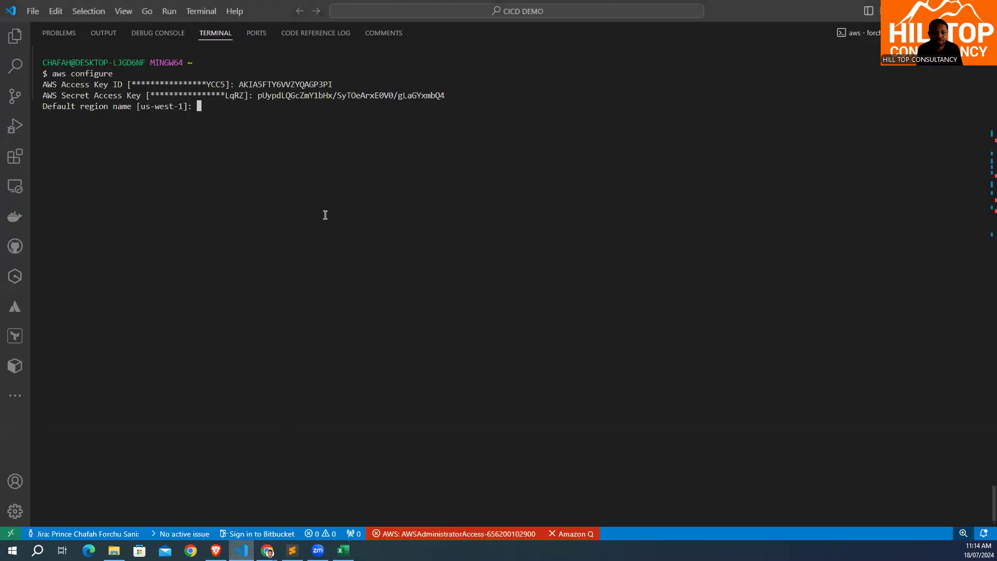
type("us-west")
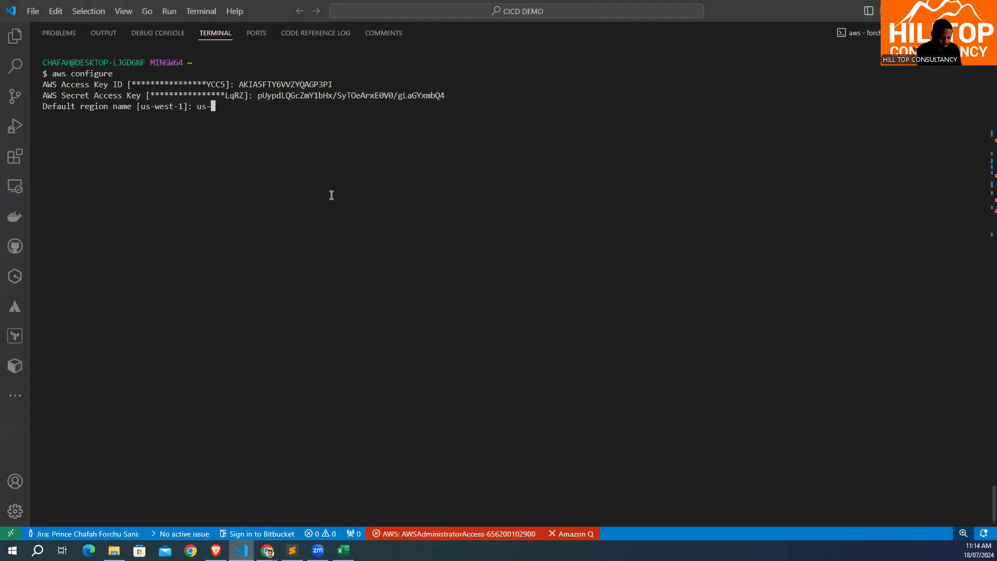
type("-2")
key("Return")
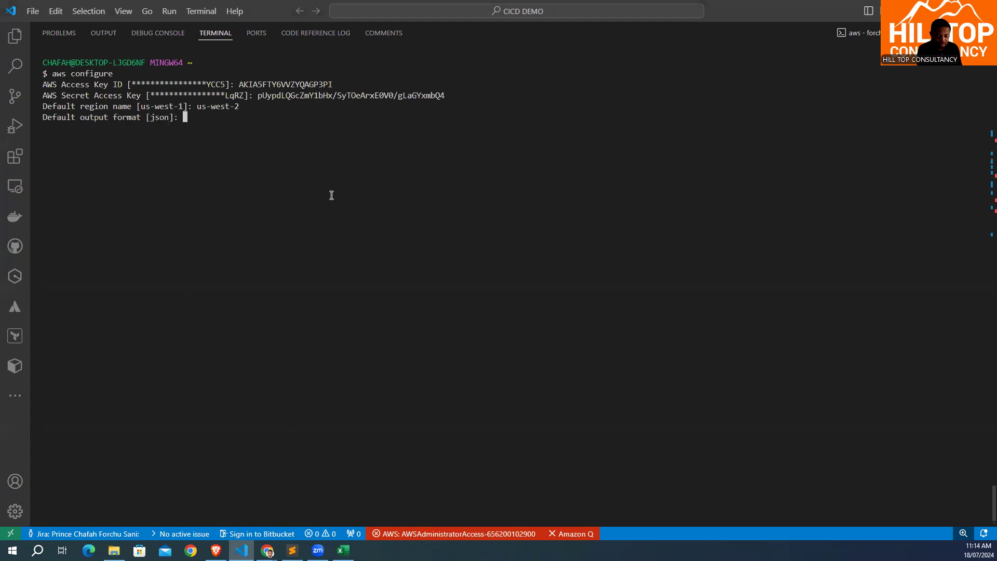
type("json")
key("Return")
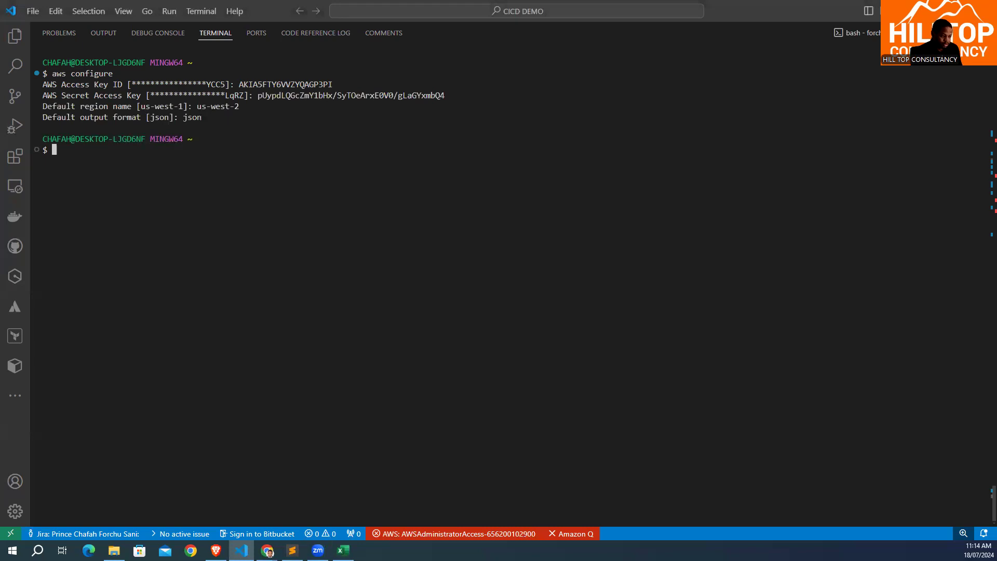
Run kubectl without arguments in the terminal and look through its command help
key("alt+Tab")
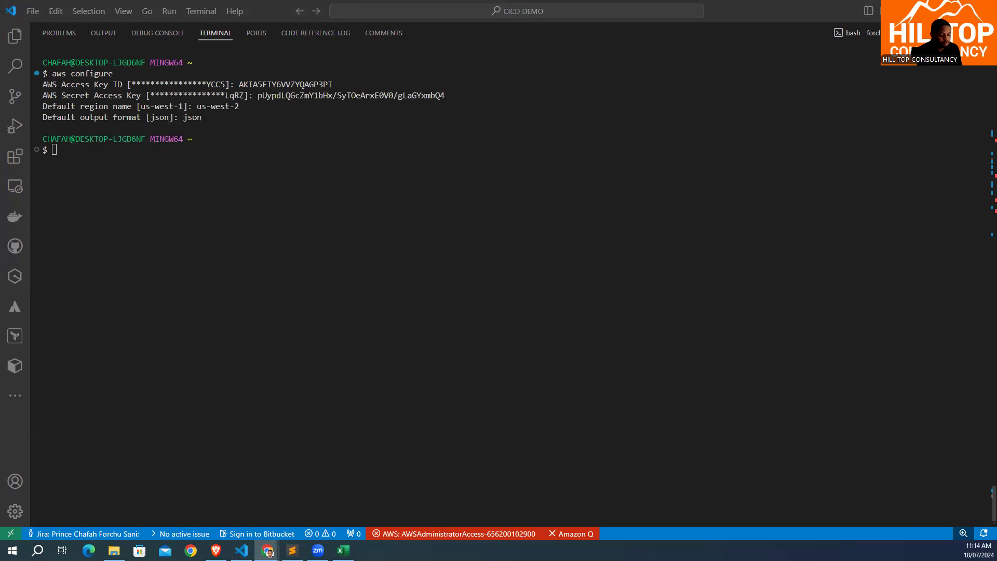
left_click(228, 195)
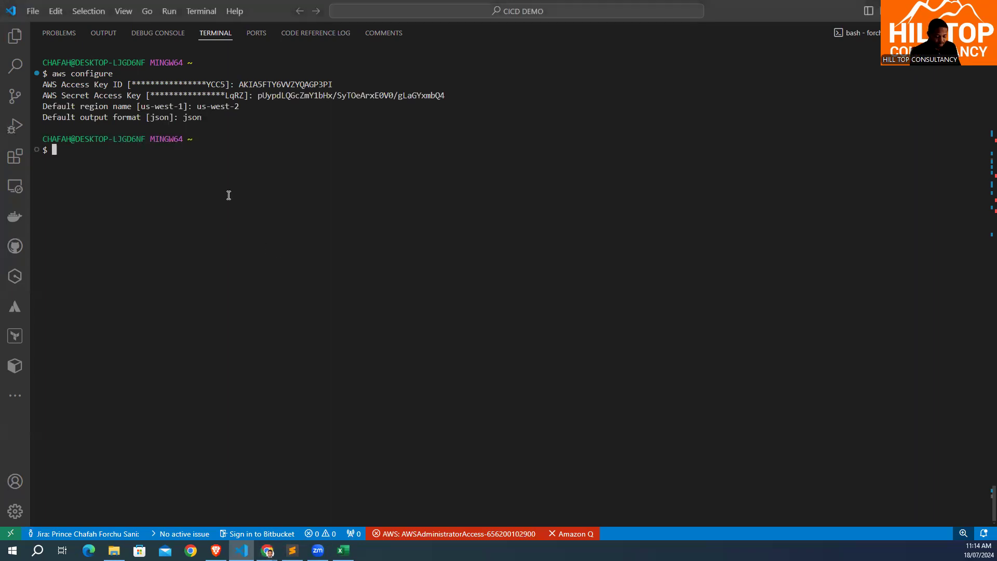
type("kubectl")
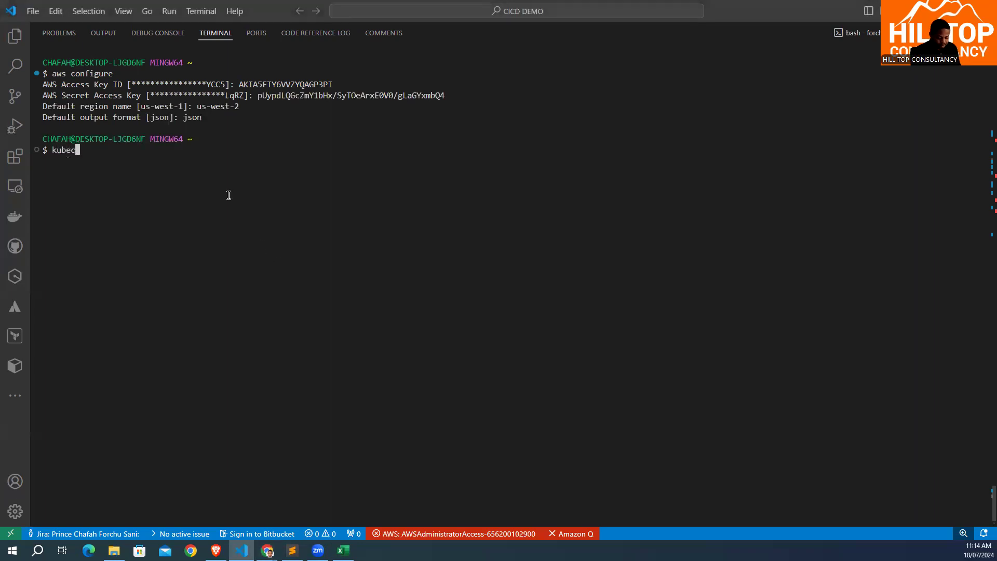
key("Return")
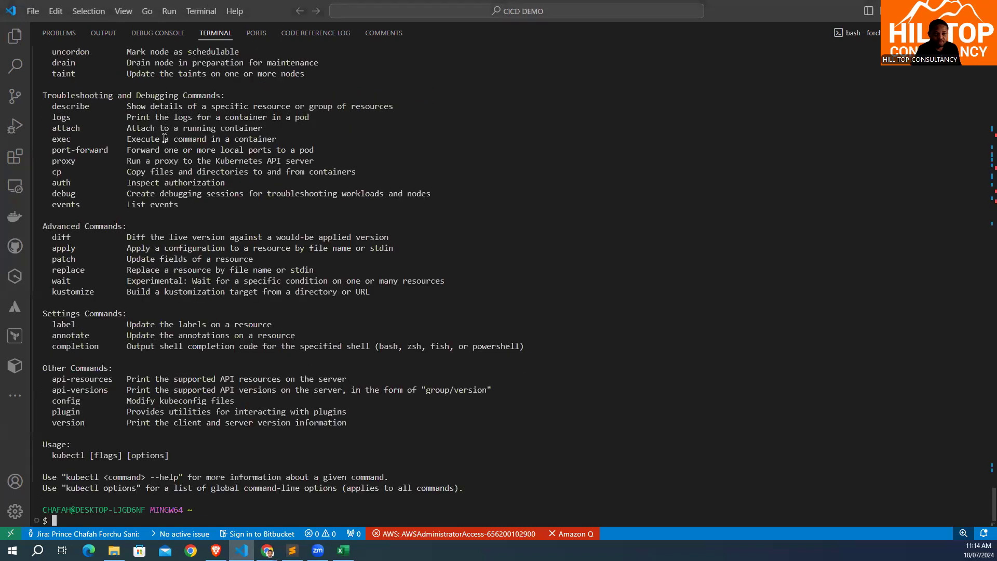
scroll(165, 139, "up", 10)
scroll(319, 336, "down", 10)
Clear the terminal and list the connected cluster's nodes with kubectl get nodes
key("ctrl+l")
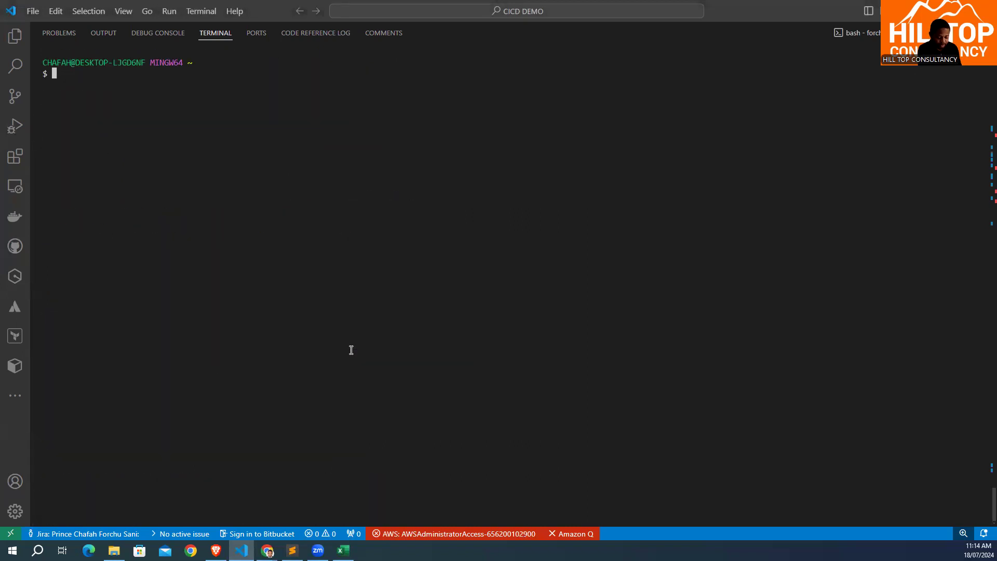
type("kubectl get nodes")
key("Return")
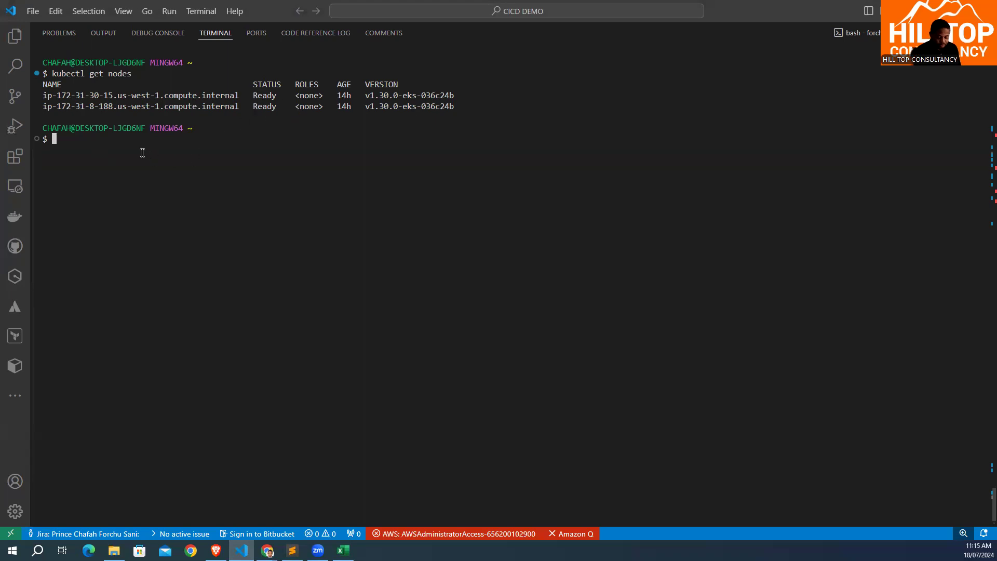
List the pods in the kube-system namespace with kubectl get pods -n kube-system
key("Up")
type("-n")
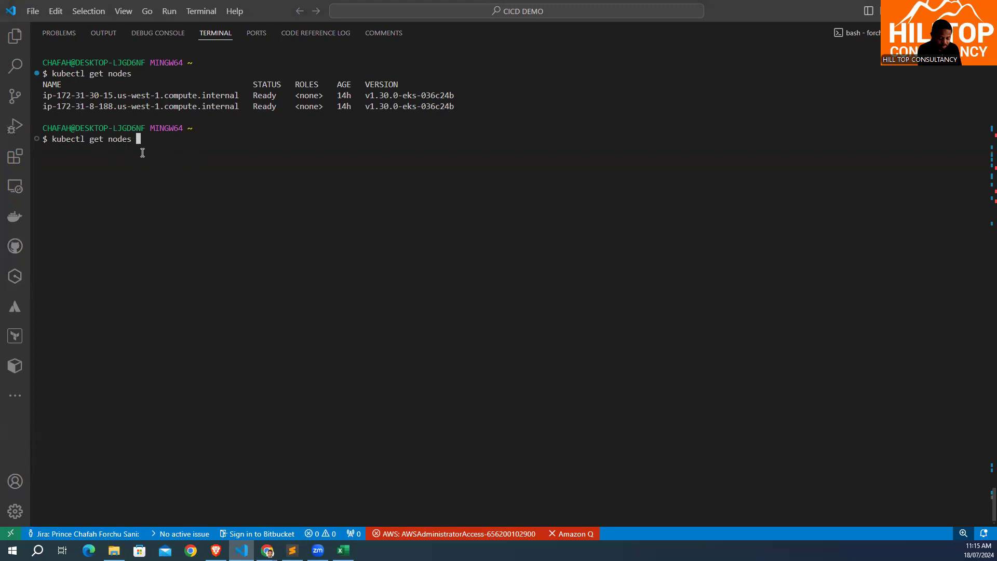
type(" ku")
key("Tab")
type("be-b")
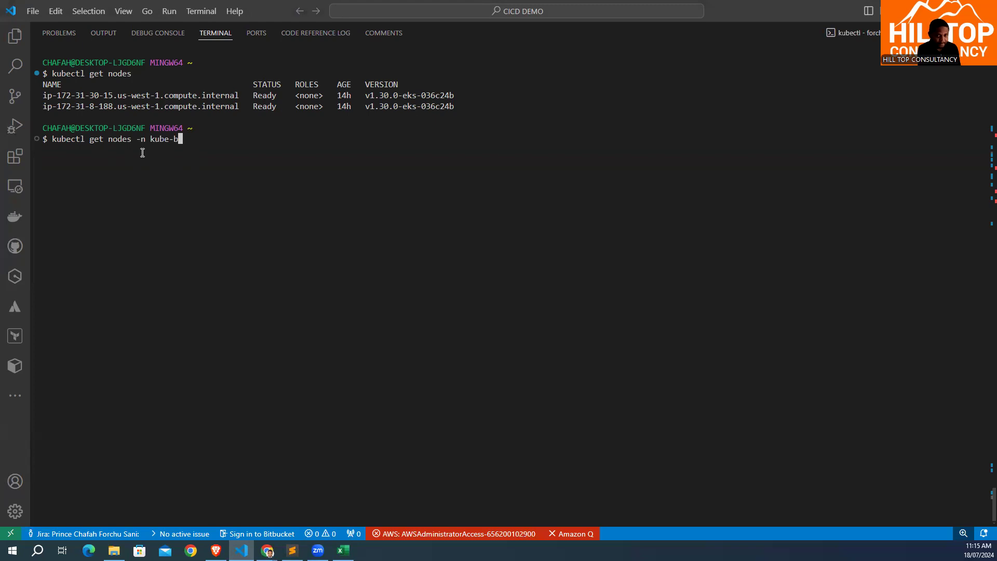
key("Tab")
key("Left")
key("Left")
key("Left")
key("Left")
key("Left")
key("Left")
key("Left")
key("Left")
key("Left")
key("Left")
key("Left")
key("Left")
key("Left")
key("Left")
key("Left")
key("Left")
key("BackSpace")
key("BackSpace")
key("BackSpace")
key("BackSpace")
key("BackSpace")
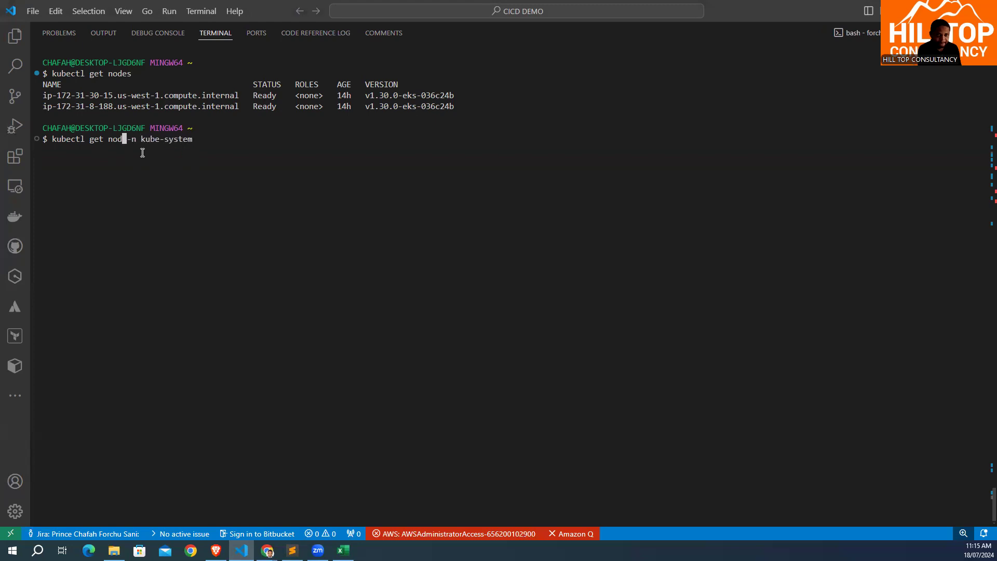
type("pods")
key("Return")
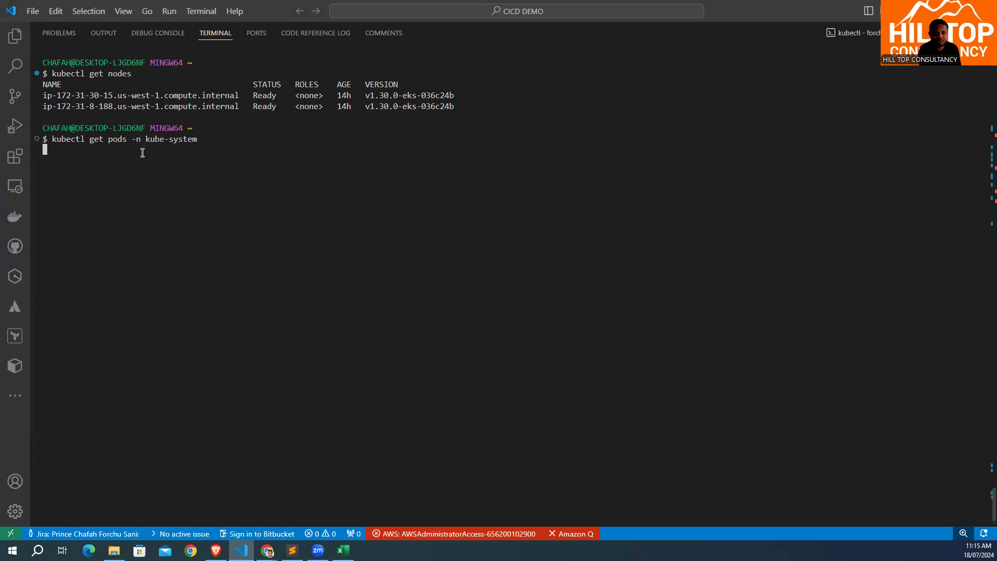